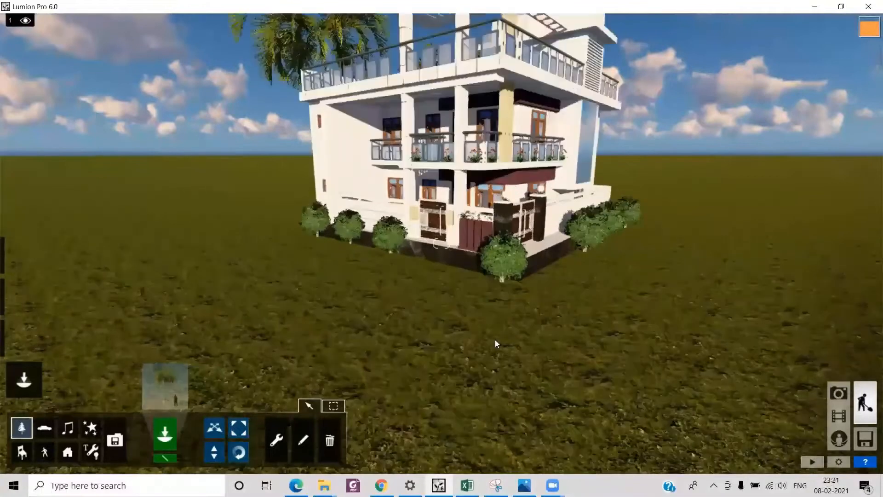
pyautogui.scroll(1, 494, 325)
pyautogui.moveTo(494, 324); pyautogui.dragTo(492, 293, button='right')
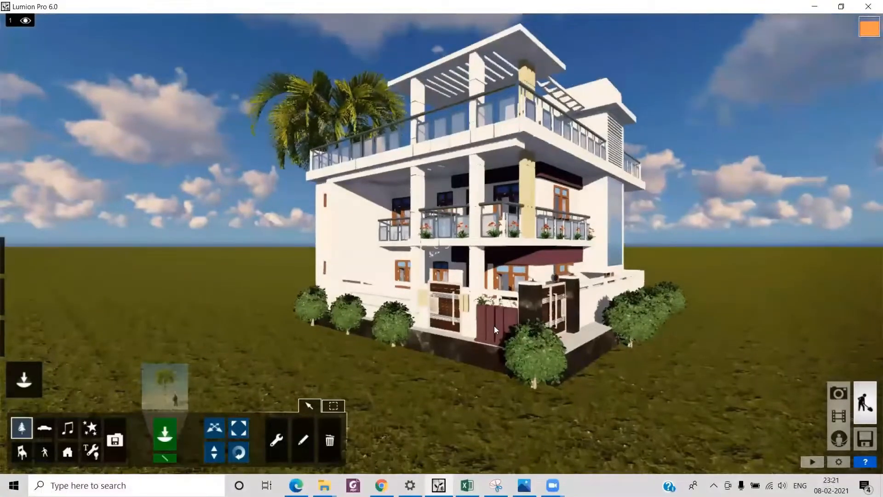
pyautogui.scroll(3, 494, 326)
pyautogui.moveTo(494, 325); pyautogui.dragTo(491, 300, button='right')
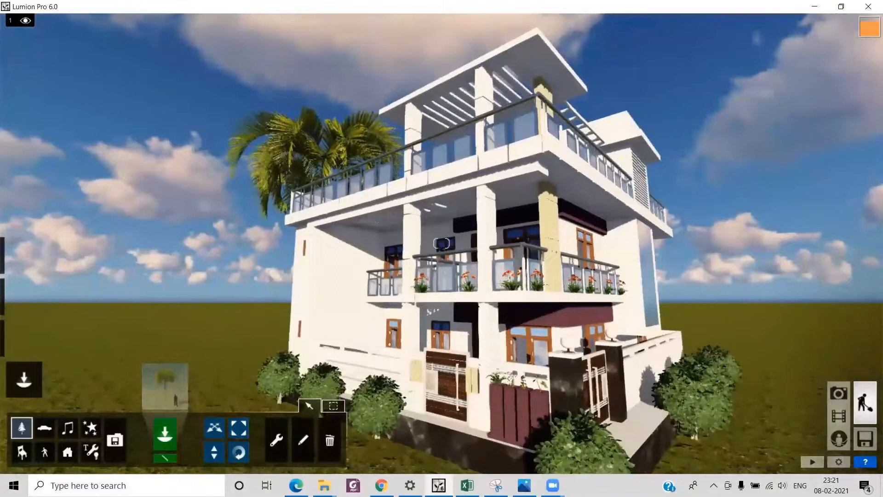
pyautogui.moveTo(324, 485)
pyautogui.click(152, 423)
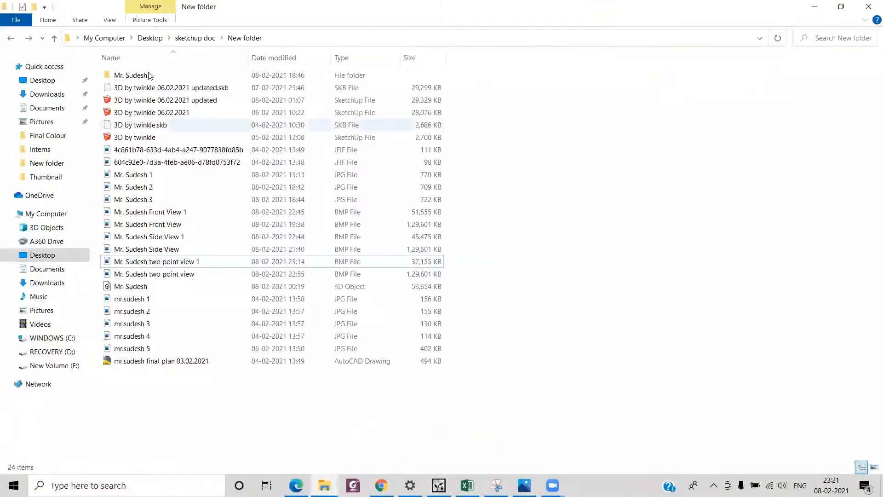
pyautogui.doubleClick(232, 150)
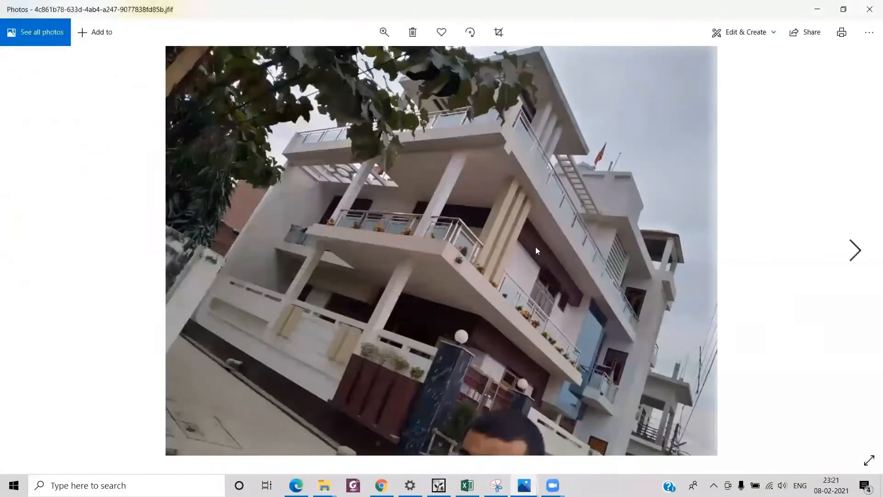
pyautogui.moveTo(467, 485)
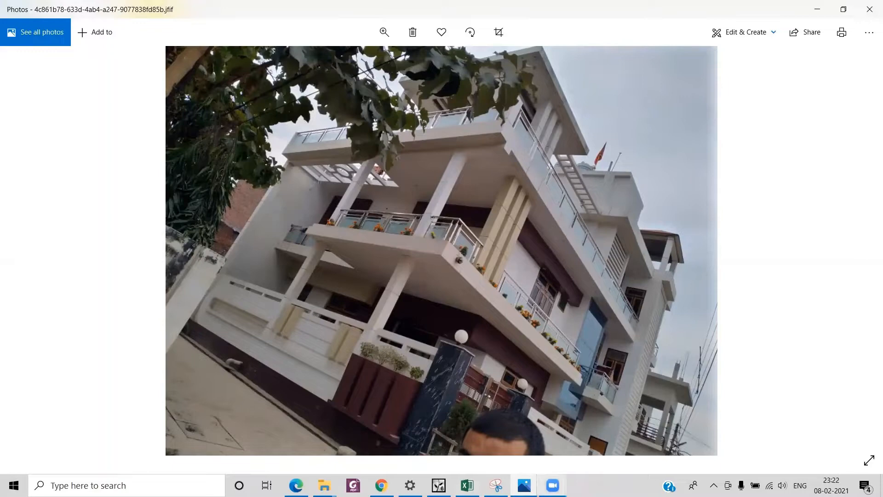
# Return to Lumion and compare the house's front corner, seen from a low viewpoint, with the site photo.
pyautogui.click(439, 485)
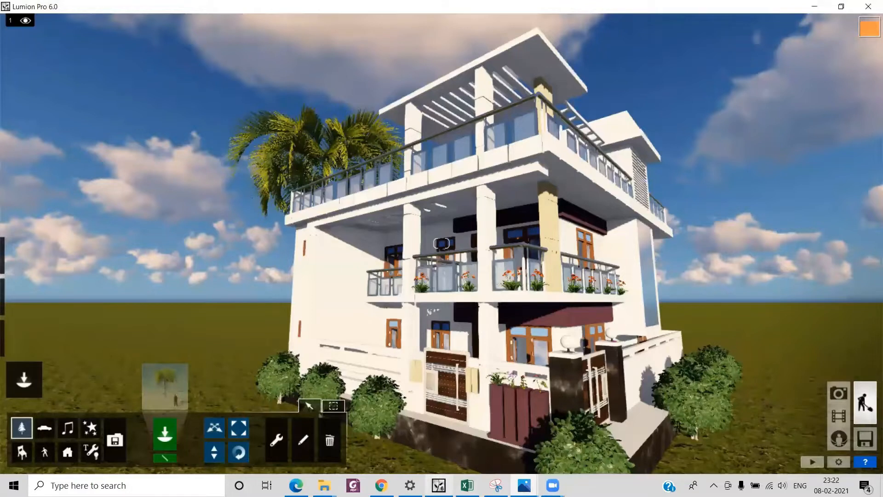
pyautogui.moveTo(442, 244)
pyautogui.mouseDown(button='right')
pyautogui.moveTo(409, 221)
pyautogui.moveTo(433, 248)
pyautogui.mouseUp(button='right')
pyautogui.press('s')
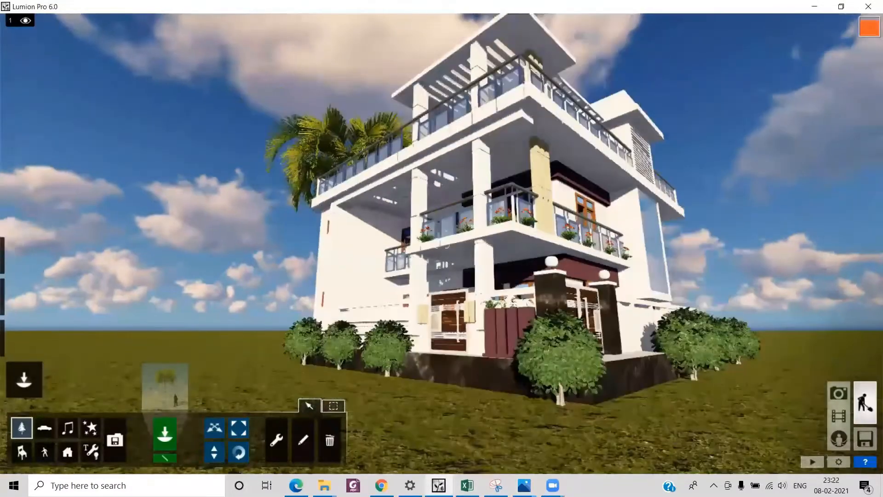
pyautogui.press('s')
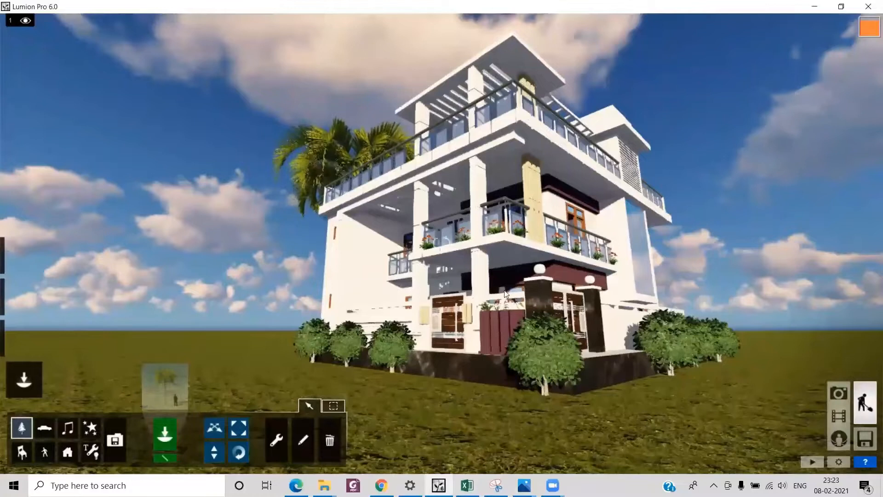
pyautogui.moveTo(508, 233); pyautogui.dragTo(396, 469, button='right')
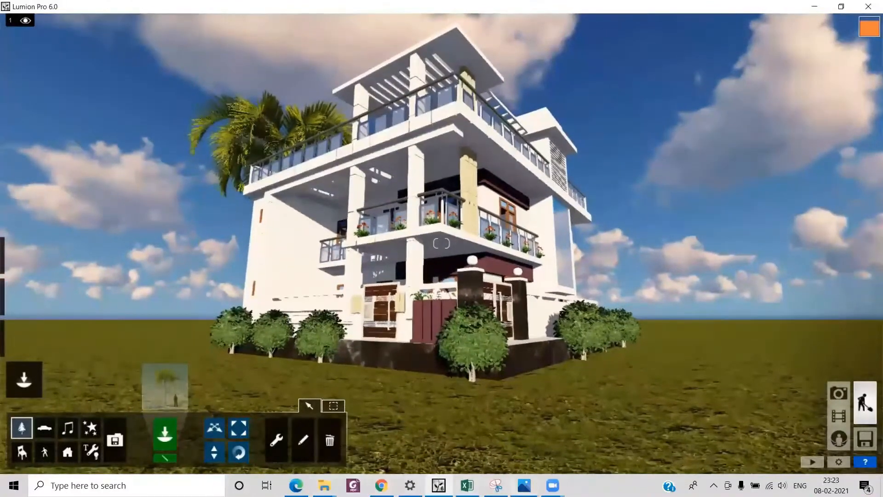
pyautogui.moveTo(524, 485)
pyautogui.click(584, 416)
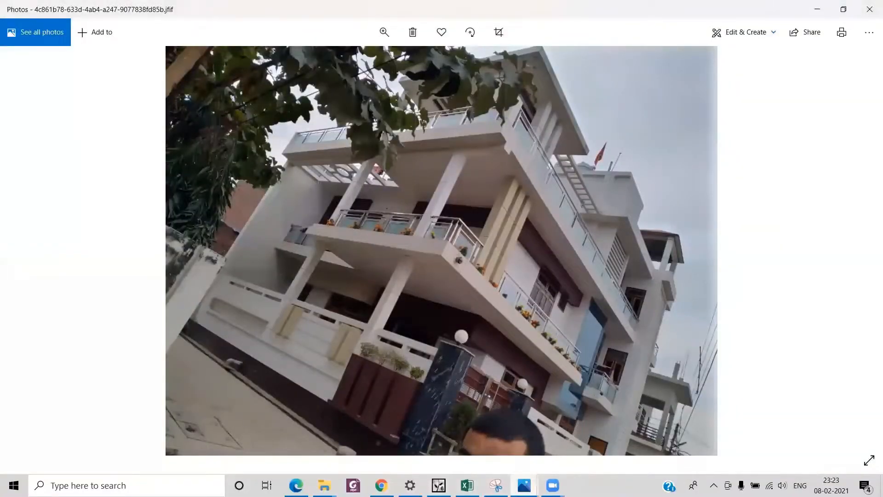
pyautogui.moveTo(438, 485)
pyautogui.click(445, 446)
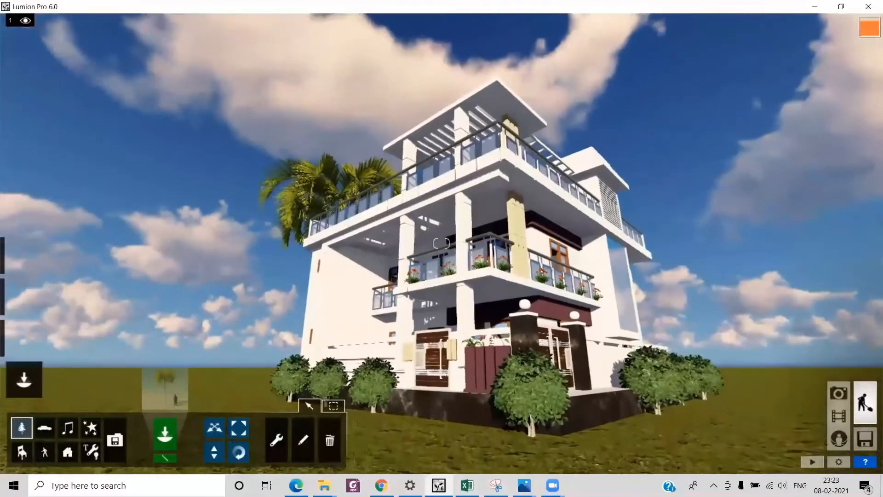
pyautogui.moveTo(442, 378)
pyautogui.mouseDown(button='right')
pyautogui.moveTo(403, 383)
pyautogui.moveTo(436, 387)
pyautogui.mouseUp(button='right')
pyautogui.press('d')
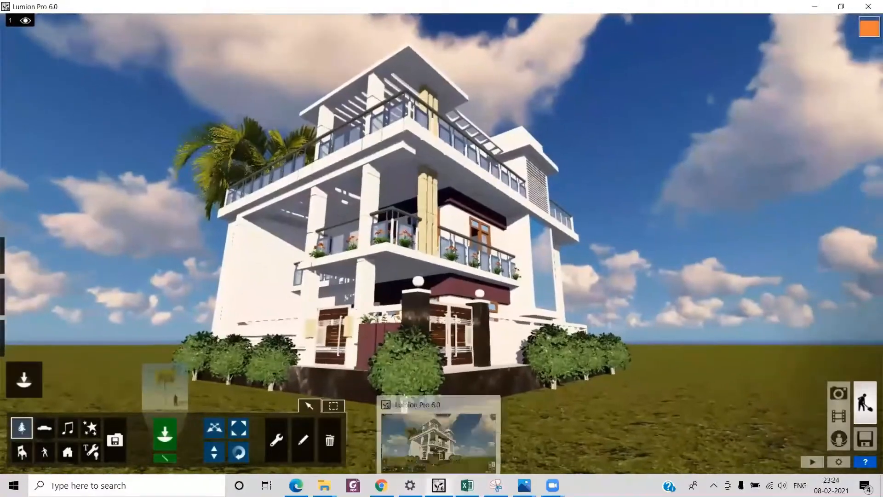
# Check the site photo again and examine the house's balconies and gate pillars from nearer and farther low viewpoints.
pyautogui.click(524, 485)
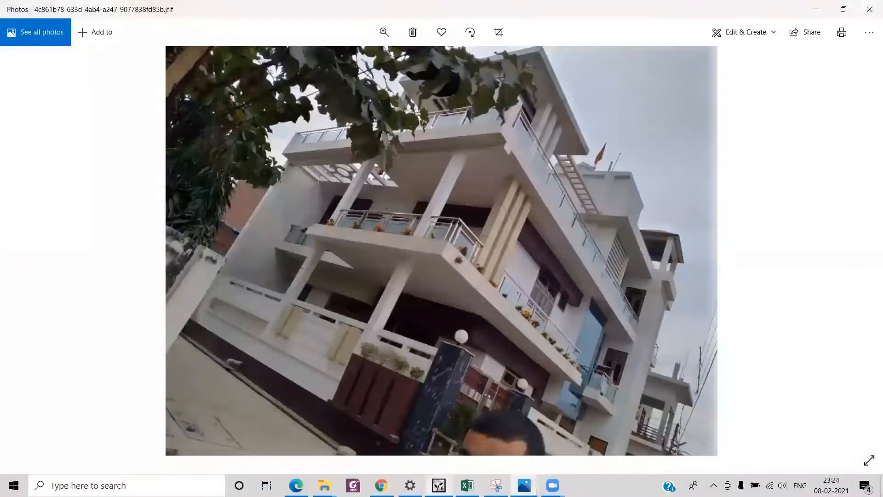
pyautogui.click(438, 486)
pyautogui.press('w')
pyautogui.moveTo(442, 248)
pyautogui.mouseDown(button='right')
pyautogui.moveTo(400, 248)
pyautogui.moveTo(455, 246)
pyautogui.mouseUp(button='right')
pyautogui.press('w')
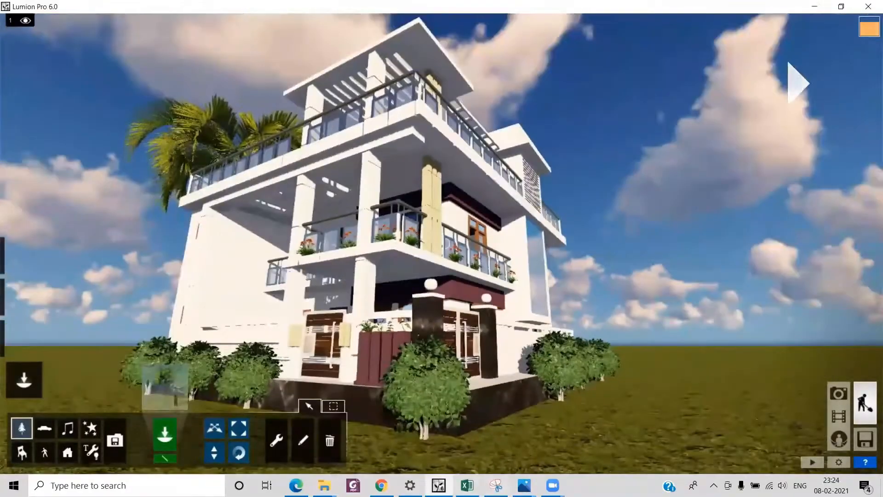
pyautogui.click(524, 485)
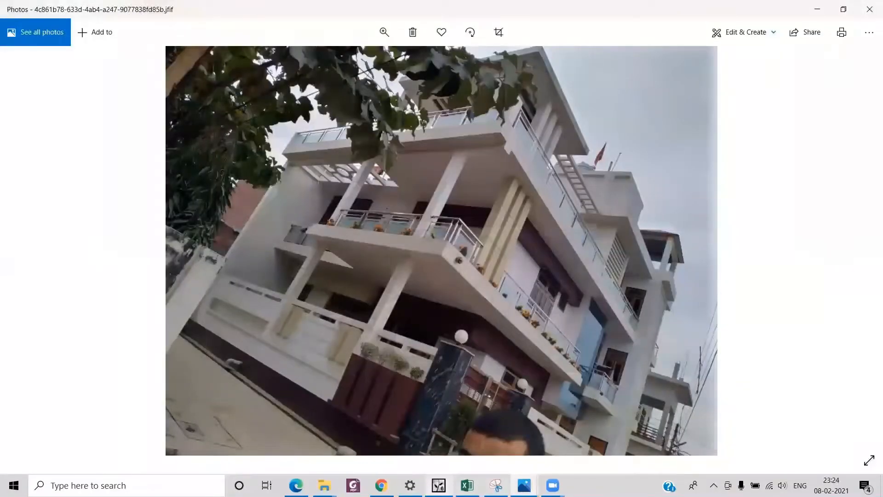
pyautogui.click(438, 485)
pyautogui.press('s')
pyautogui.moveTo(442, 244); pyautogui.dragTo(435, 276, button='right')
pyautogui.press('s')
pyautogui.moveTo(442, 244); pyautogui.dragTo(391, 254, button='right')
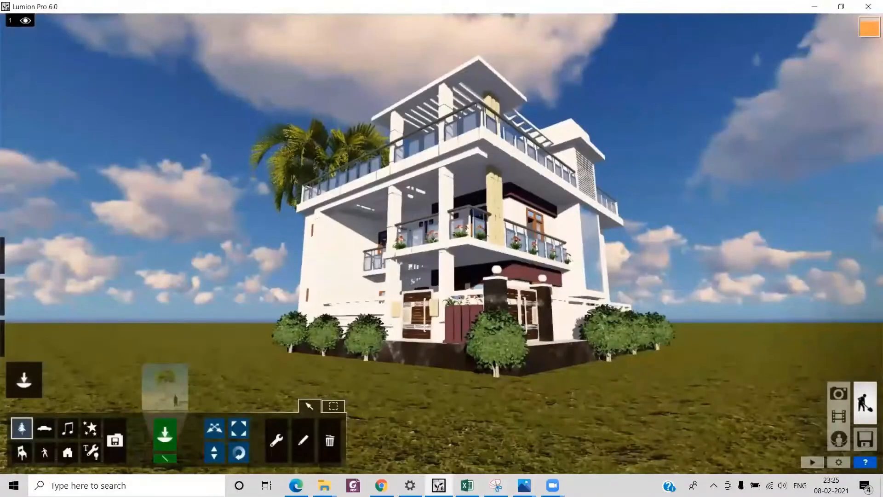
# Examine the house's front corner from a raised viewpoint and compare it with the site photo.
pyautogui.moveTo(438, 236)
pyautogui.mouseDown(button='right')
pyautogui.moveTo(437, 220)
pyautogui.moveTo(438, 243)
pyautogui.mouseUp(button='right')
pyautogui.moveTo(452, 235); pyautogui.dragTo(460, 111, button='middle')
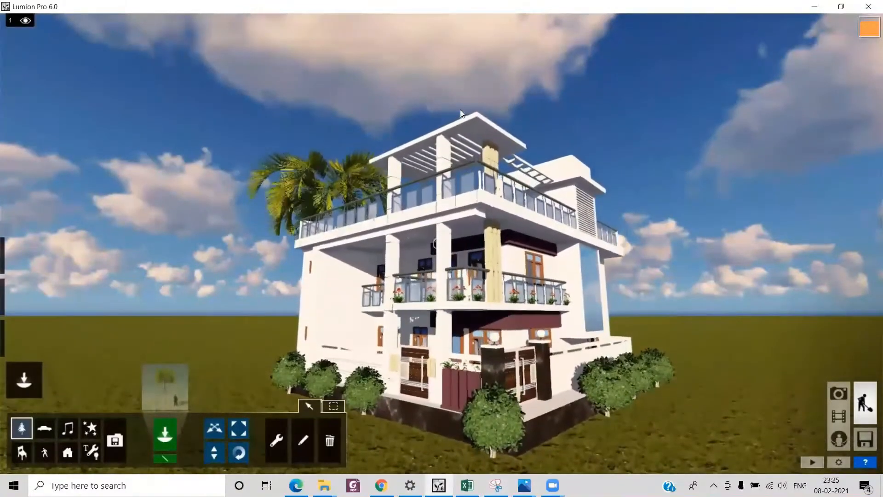
pyautogui.moveTo(440, 238); pyautogui.dragTo(441, 274, button='right')
pyautogui.moveTo(440, 229); pyautogui.dragTo(454, 129, button='middle')
pyautogui.moveTo(448, 230); pyautogui.dragTo(447, 260, button='right')
pyautogui.moveTo(455, 128); pyautogui.dragTo(454, 147, button='right')
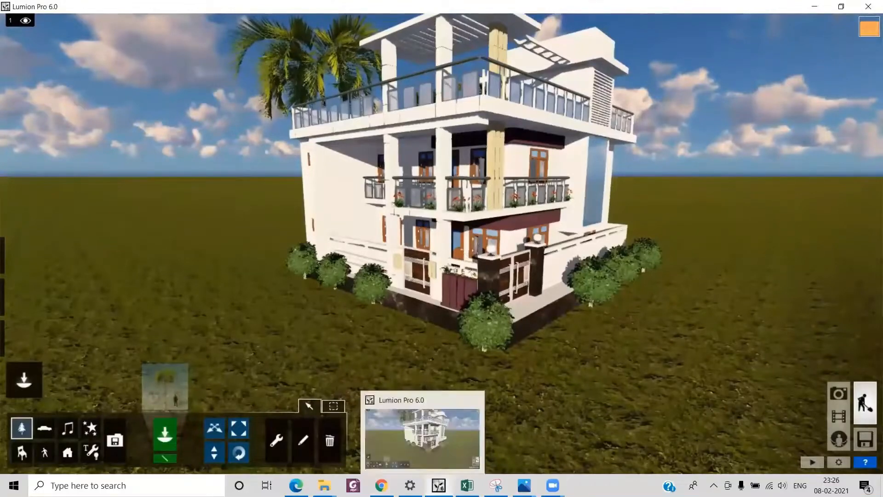
pyautogui.click(524, 485)
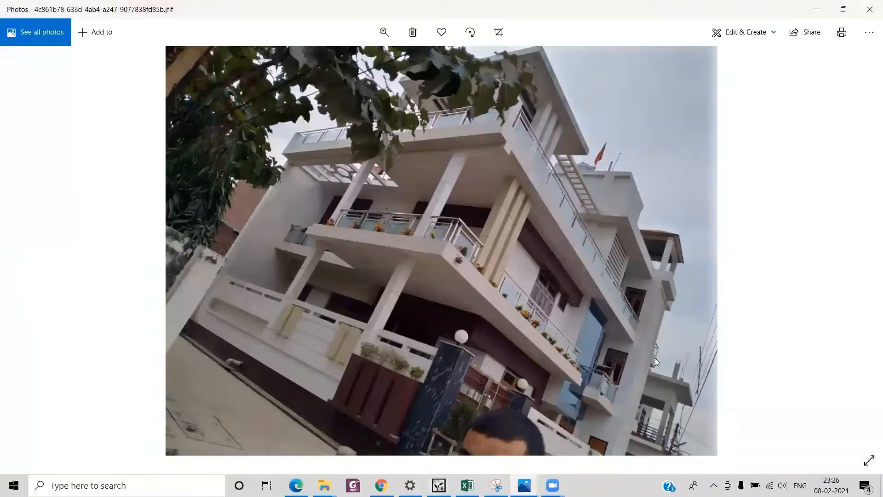
pyautogui.click(438, 485)
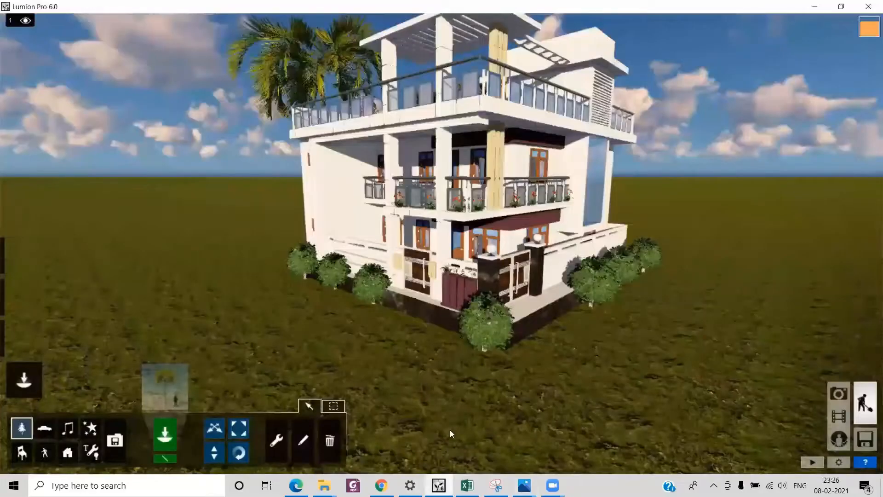
# Inspect the whole house and its surrounding shrubs and open ground from a raised viewpoint at varying distances.
pyautogui.scroll(-3, 456, 399)
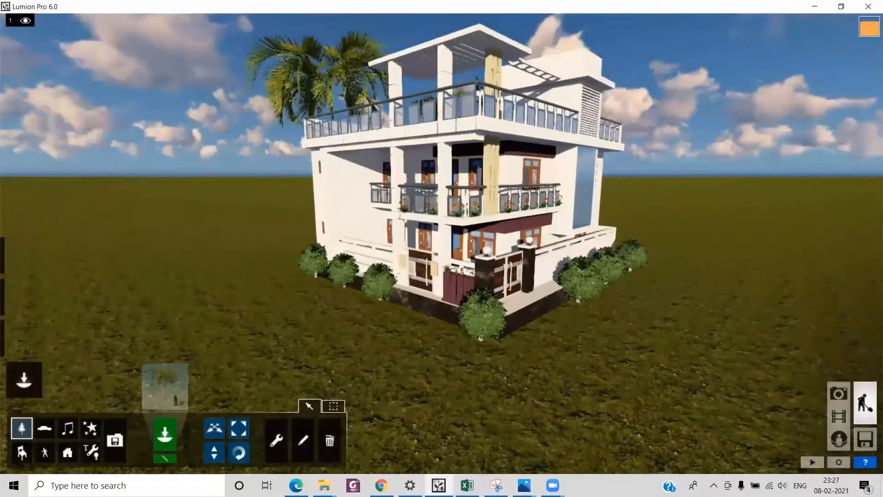
pyautogui.moveTo(478, 403); pyautogui.dragTo(478, 394, button='right')
pyautogui.scroll(-3, 478, 393)
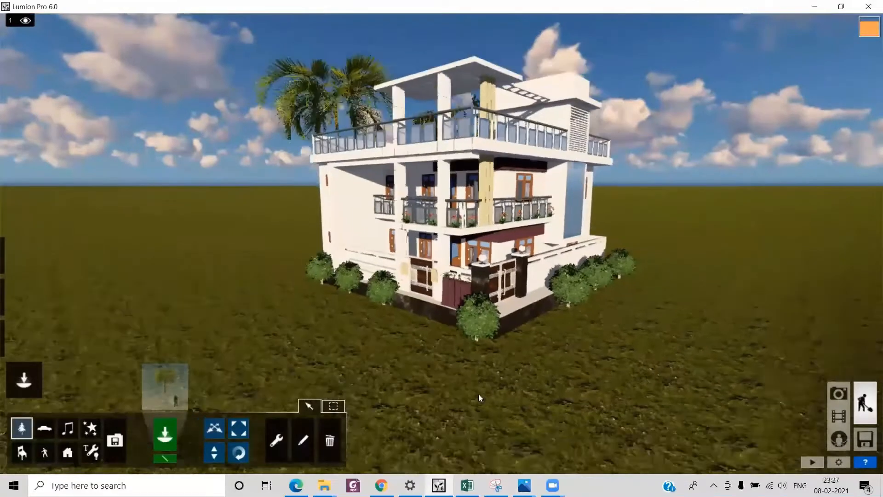
pyautogui.scroll(3, 478, 394)
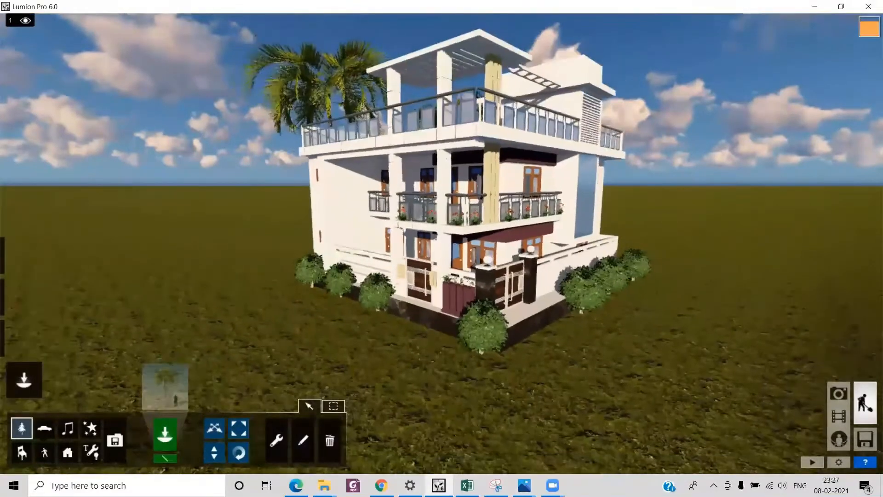
pyautogui.moveTo(478, 398); pyautogui.dragTo(478, 409, button='middle')
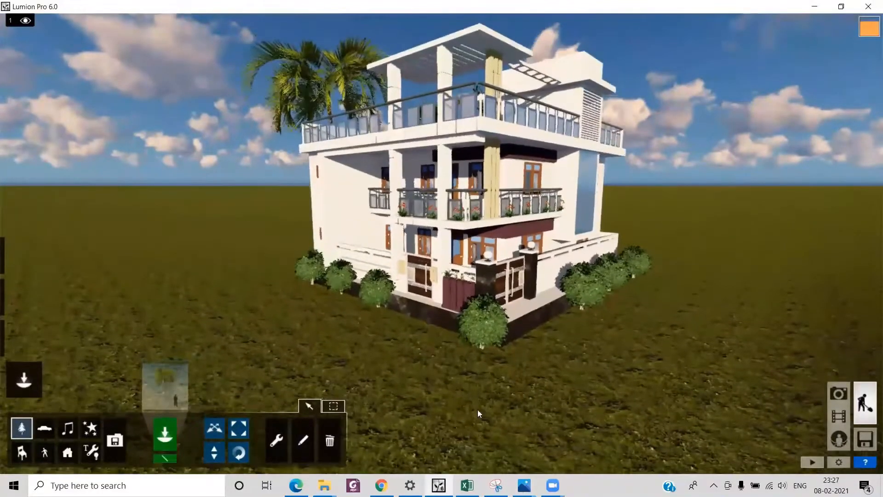
pyautogui.moveTo(479, 340); pyautogui.dragTo(479, 350, button='middle')
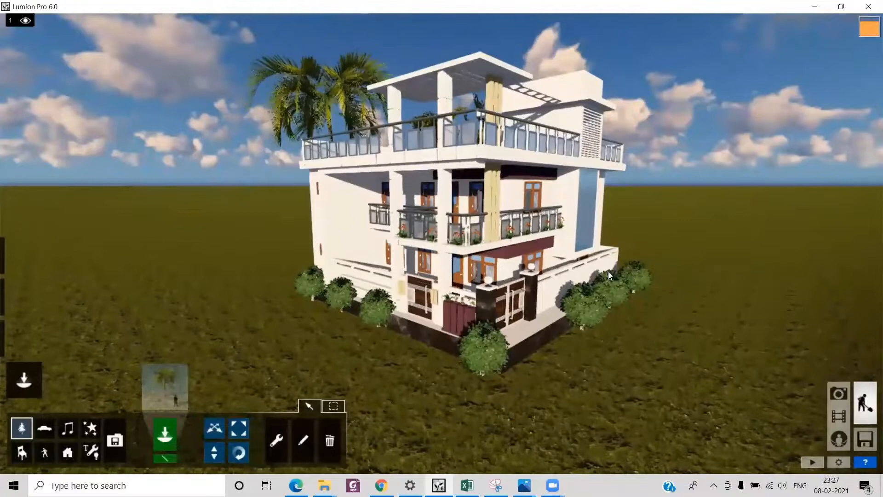
pyautogui.moveTo(441, 243); pyautogui.dragTo(501, 230, button='right')
pyautogui.moveTo(441, 244); pyautogui.dragTo(433, 240, button='right')
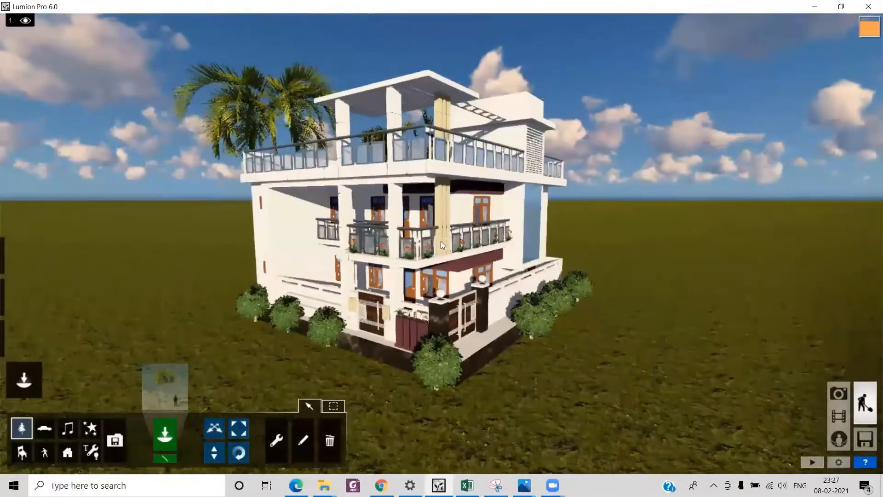
pyautogui.moveTo(441, 244)
pyautogui.mouseDown(button='right')
pyautogui.moveTo(416, 243)
pyautogui.moveTo(442, 243)
pyautogui.moveTo(437, 251)
pyautogui.moveTo(458, 232)
pyautogui.moveTo(445, 239)
pyautogui.mouseUp(button='right')
pyautogui.moveTo(444, 236); pyautogui.dragTo(416, 372, button='middle')
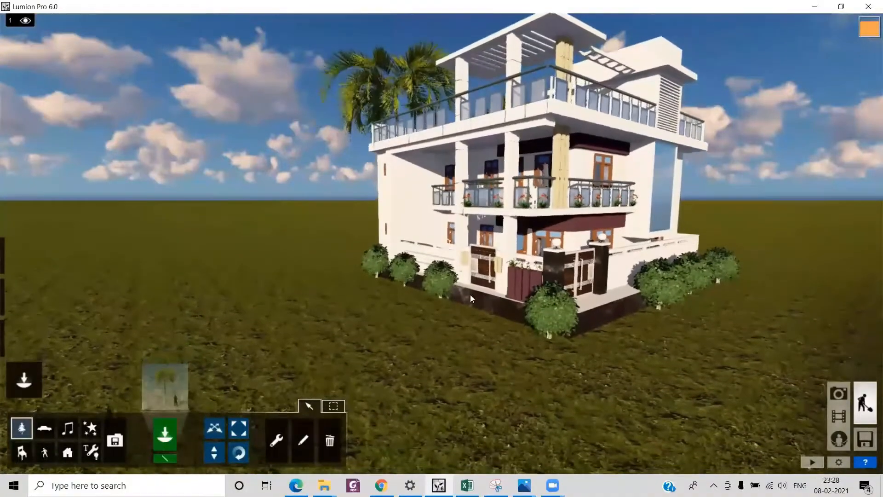
pyautogui.scroll(2, 477, 287)
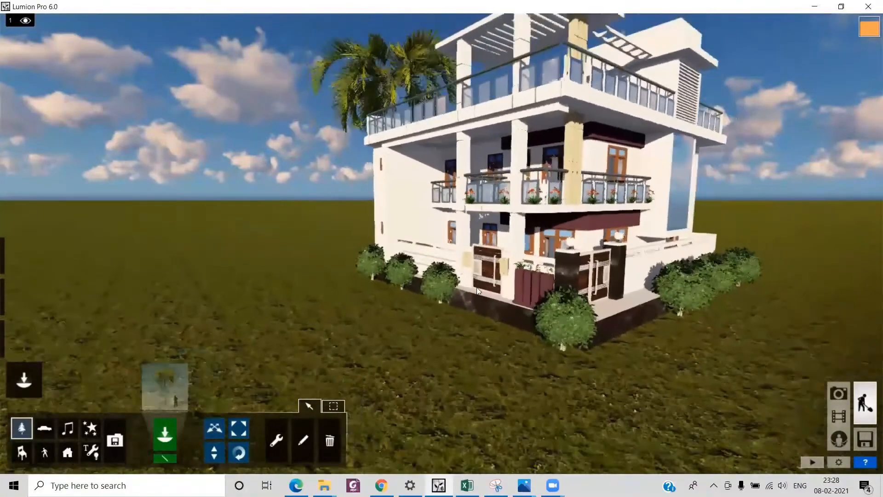
pyautogui.scroll(-2, 477, 287)
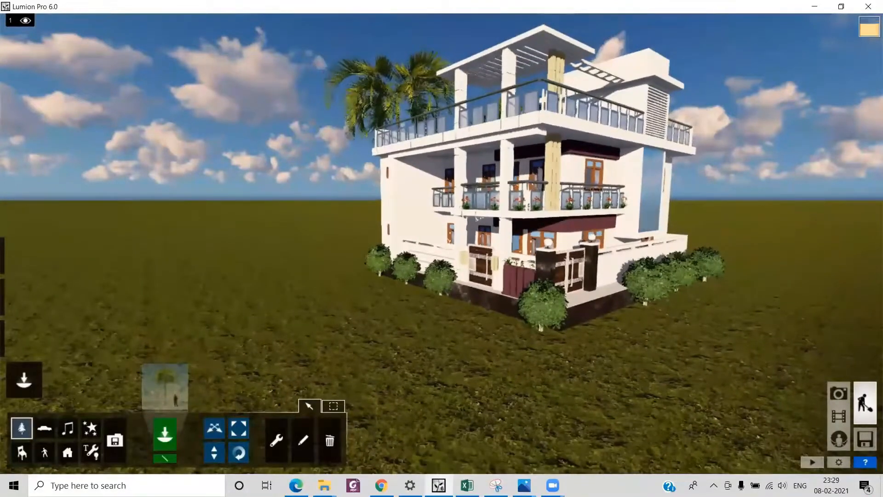
# Reframe the house closer from the gate side and compare that view with the site photo.
pyautogui.moveTo(430, 308); pyautogui.dragTo(443, 245, button='right')
pyautogui.moveTo(546, 286); pyautogui.dragTo(551, 268, button='right')
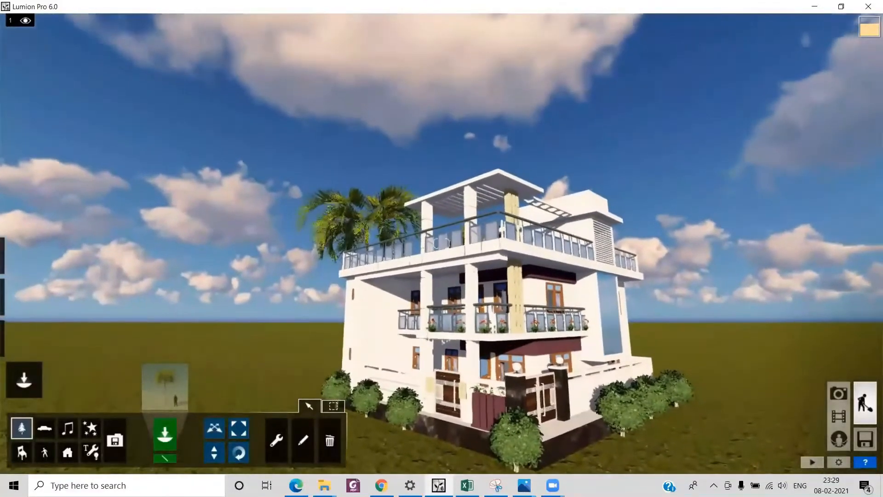
pyautogui.scroll(2, 551, 268)
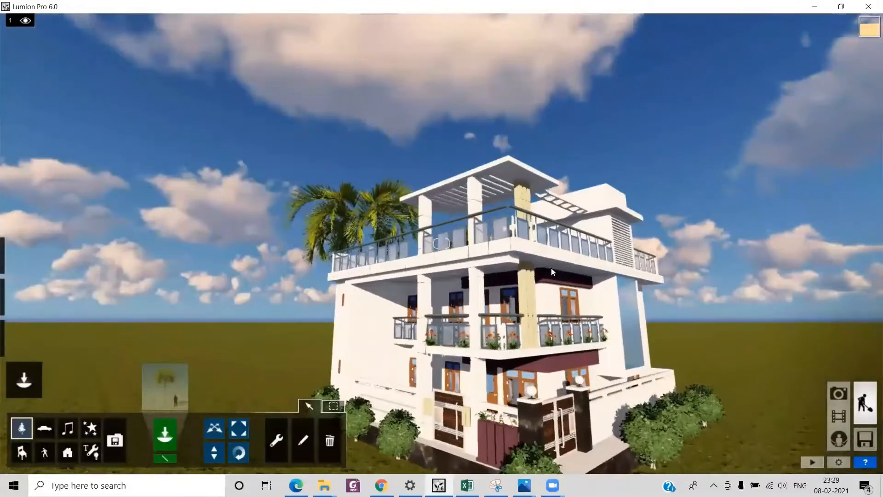
pyautogui.moveTo(551, 268); pyautogui.dragTo(544, 286, button='right')
pyautogui.press('d')
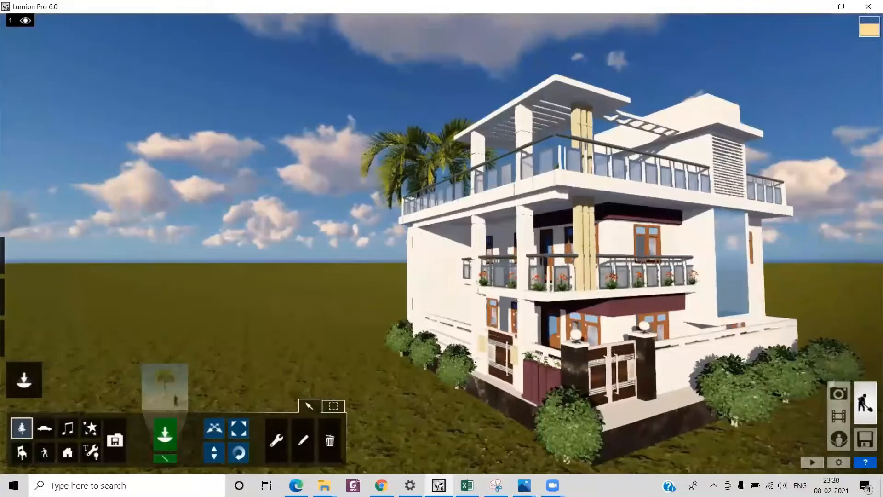
pyautogui.moveTo(543, 286); pyautogui.dragTo(586, 281, button='right')
pyautogui.press('e')
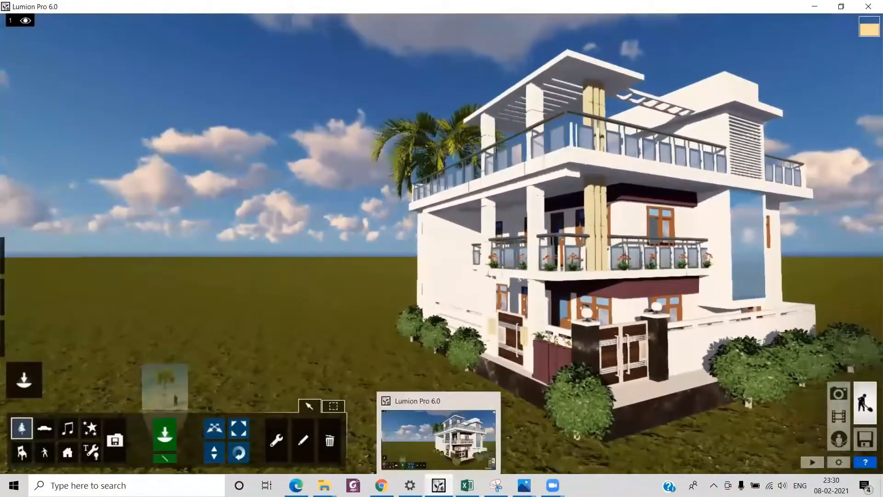
pyautogui.click(524, 485)
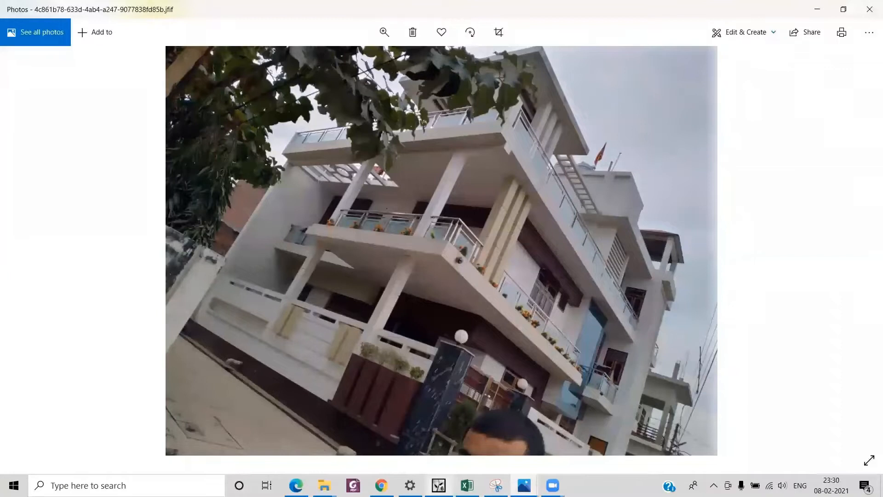
pyautogui.click(439, 485)
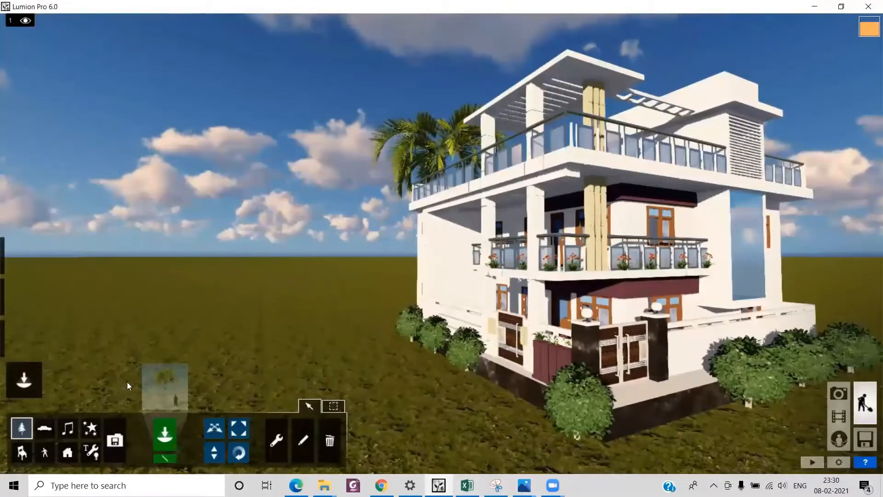
# Open the weather settings and set the sun brightness to 0.4.
pyautogui.click(24, 255)
pyautogui.click(196, 454)
pyautogui.moveTo(196, 454); pyautogui.dragTo(177, 457)
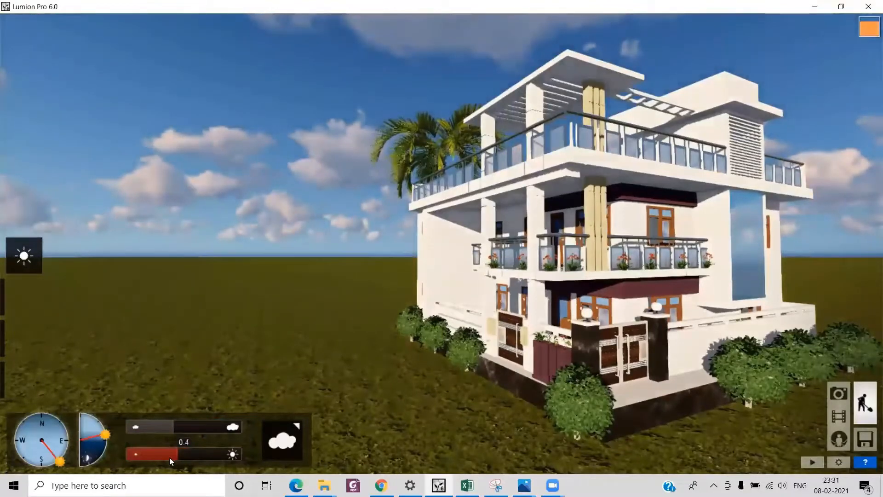
# Try progressively higher sun heights and a slightly shifted sun direction on the house.
pyautogui.moveTo(105, 436); pyautogui.dragTo(102, 435)
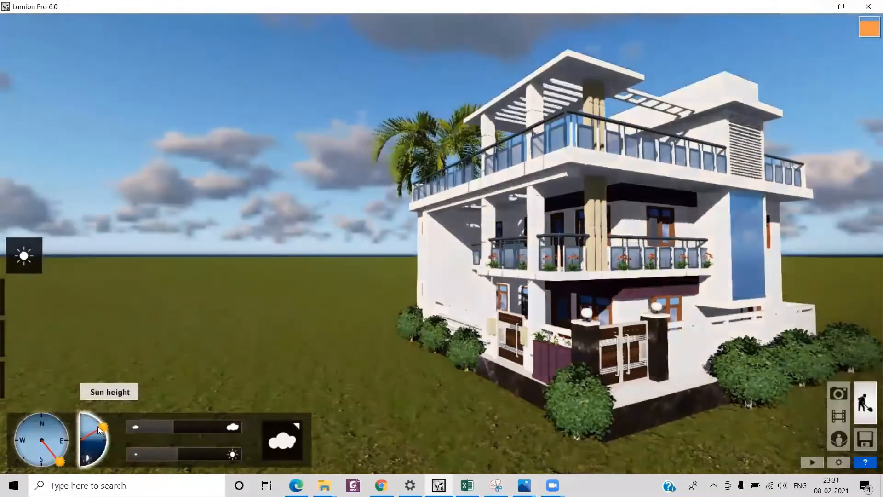
pyautogui.moveTo(98, 426); pyautogui.dragTo(96, 423)
pyautogui.moveTo(60, 461)
pyautogui.mouseDown()
pyautogui.moveTo(64, 440)
pyautogui.moveTo(59, 456)
pyautogui.mouseUp()
pyautogui.moveTo(96, 422); pyautogui.dragTo(95, 419)
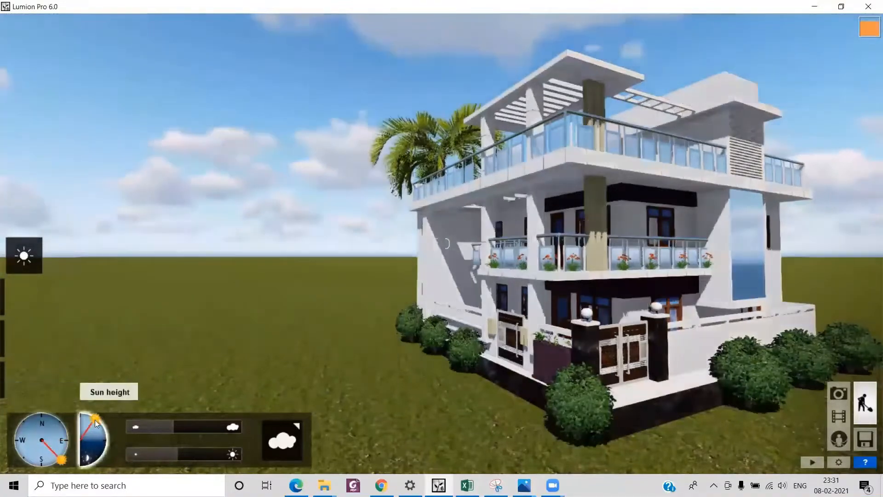
# Set the sun direction toward the south-east and lower the sun to just above the horizon to light the front walls.
pyautogui.moveTo(60, 460)
pyautogui.mouseDown()
pyautogui.moveTo(1, 468)
pyautogui.moveTo(8, 412)
pyautogui.moveTo(36, 404)
pyautogui.moveTo(59, 416)
pyautogui.moveTo(69, 447)
pyautogui.moveTo(62, 468)
pyautogui.mouseUp()
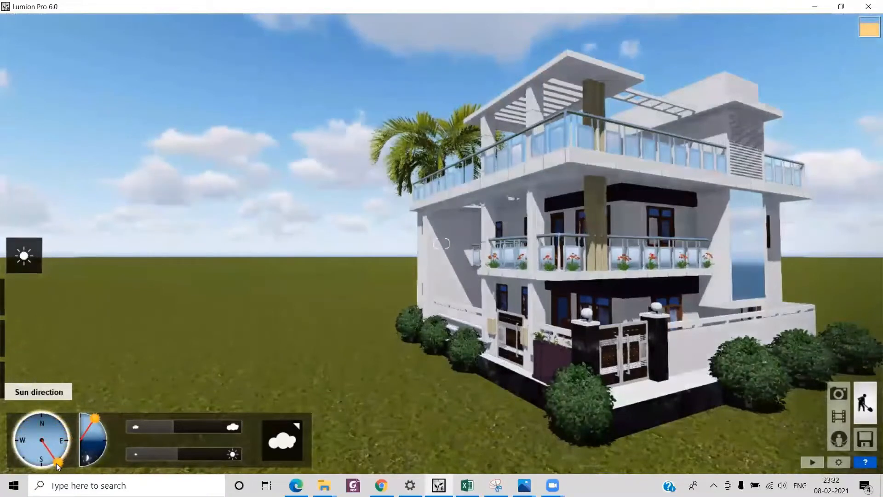
pyautogui.moveTo(96, 420); pyautogui.dragTo(100, 436)
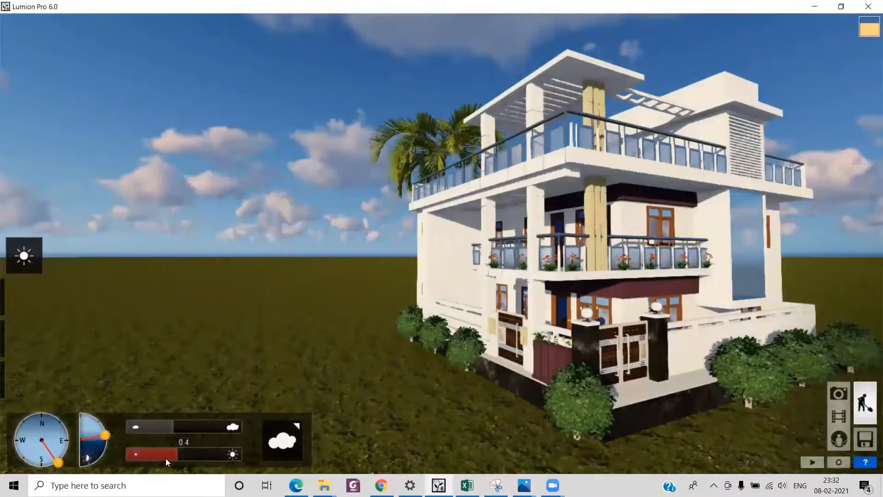
pyautogui.moveTo(105, 439); pyautogui.dragTo(104, 432)
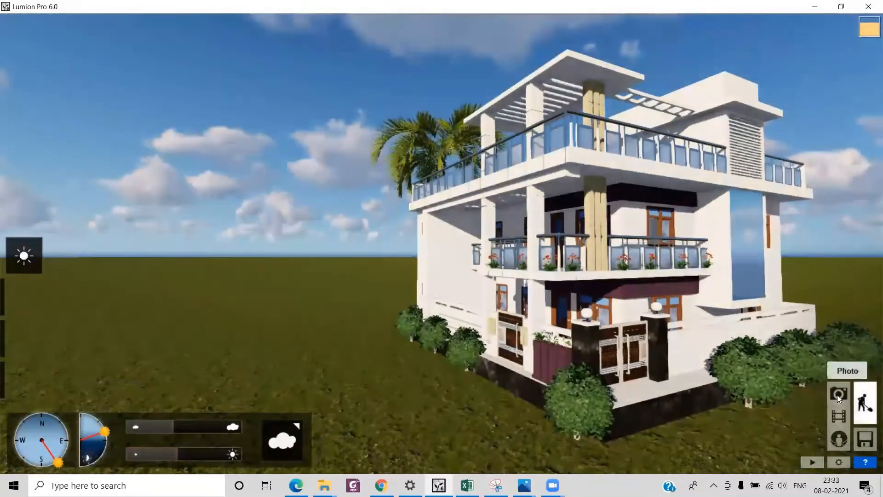
# Store the current view in the first slot of Photo mode and centre the house in the frame for Photo 2.
pyautogui.click(838, 395)
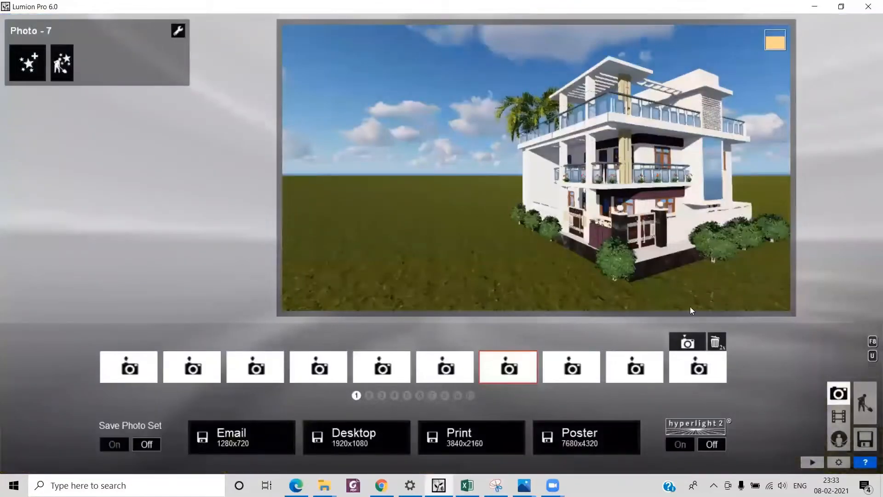
pyautogui.click(190, 367)
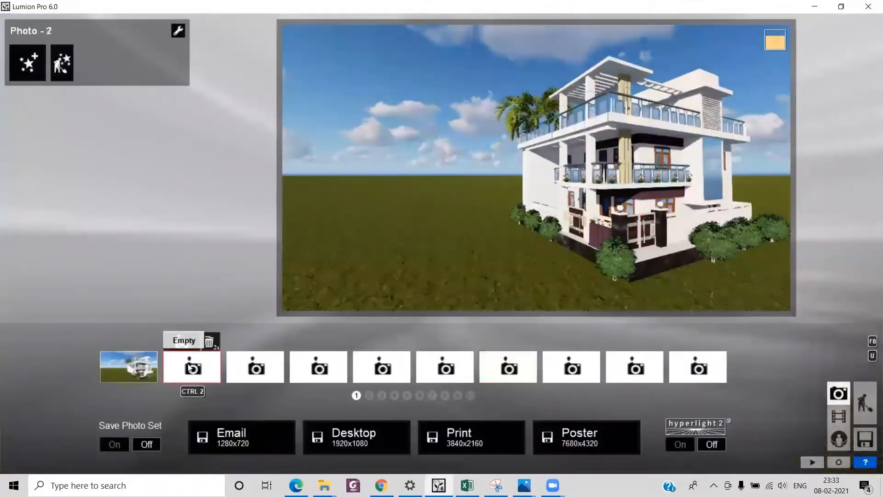
pyautogui.press('d')
pyautogui.moveTo(619, 304); pyautogui.dragTo(634, 271, button='right')
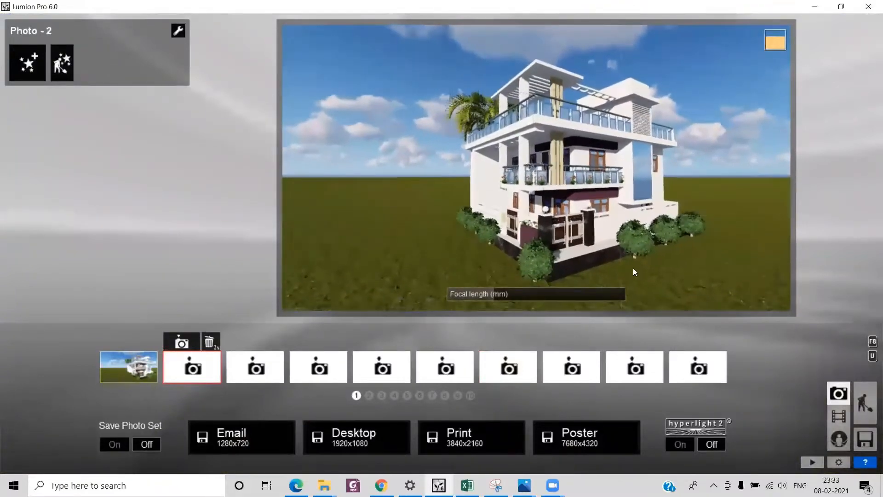
# Add the 2-Point Perspective effect to Photo 2, turn it on and store the view in the second slot.
pyautogui.click(27, 62)
pyautogui.click(436, 383)
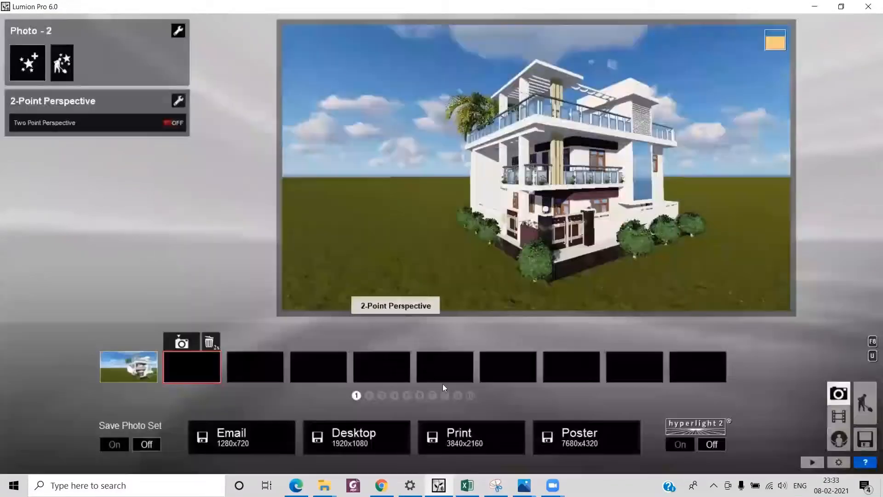
pyautogui.click(165, 123)
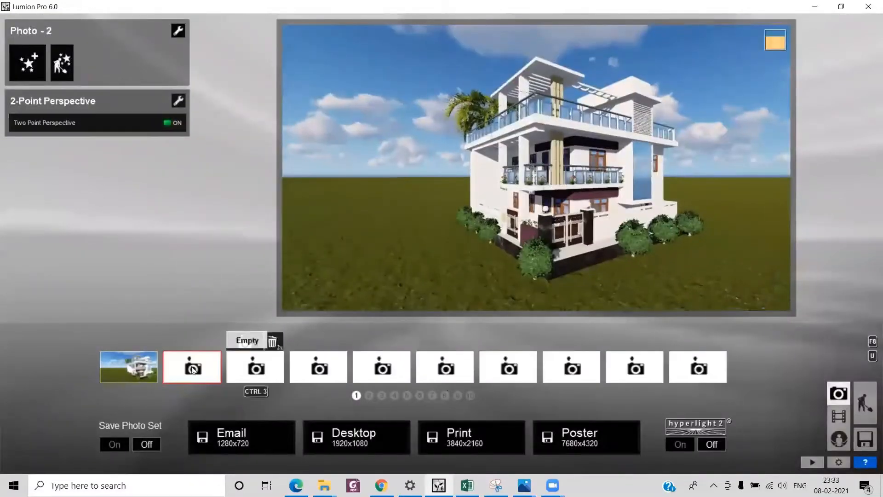
# Render Photo 2 at Desktop size 1920x1080 as the JPG file Trial 1 and open the saved image.
pyautogui.click(354, 437)
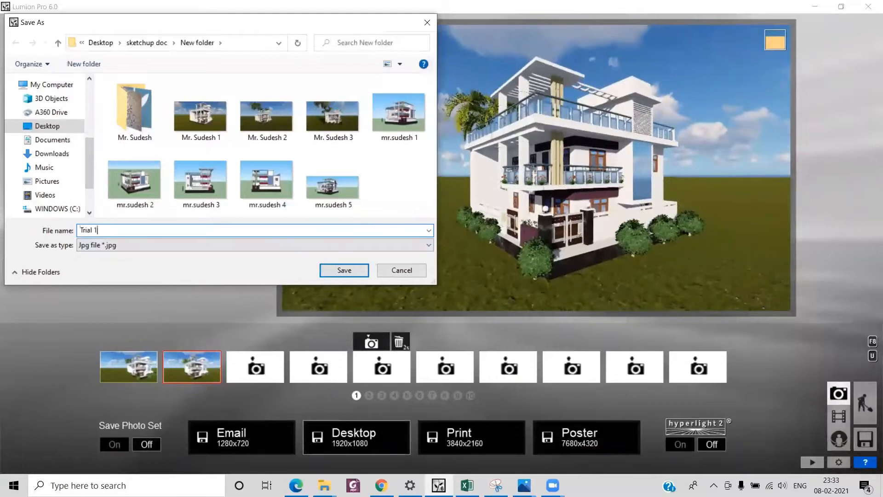
pyautogui.click(329, 272)
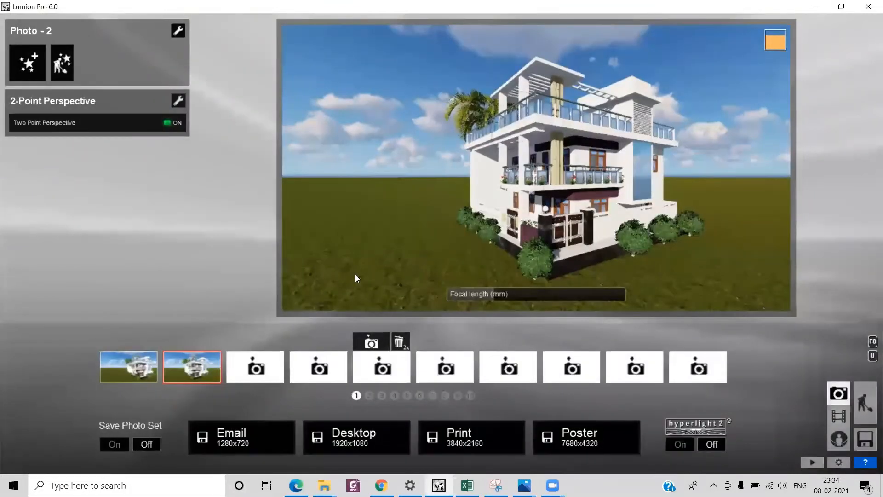
pyautogui.click(324, 485)
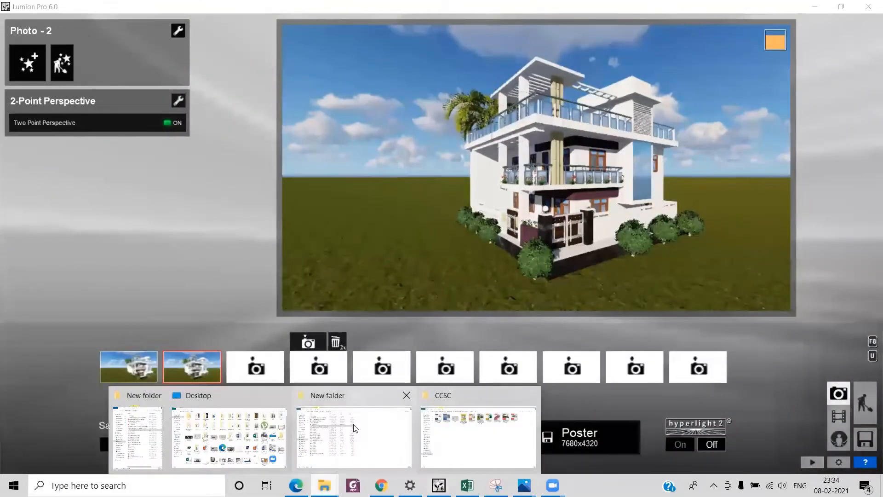
pyautogui.click(354, 425)
pyautogui.doubleClick(335, 373)
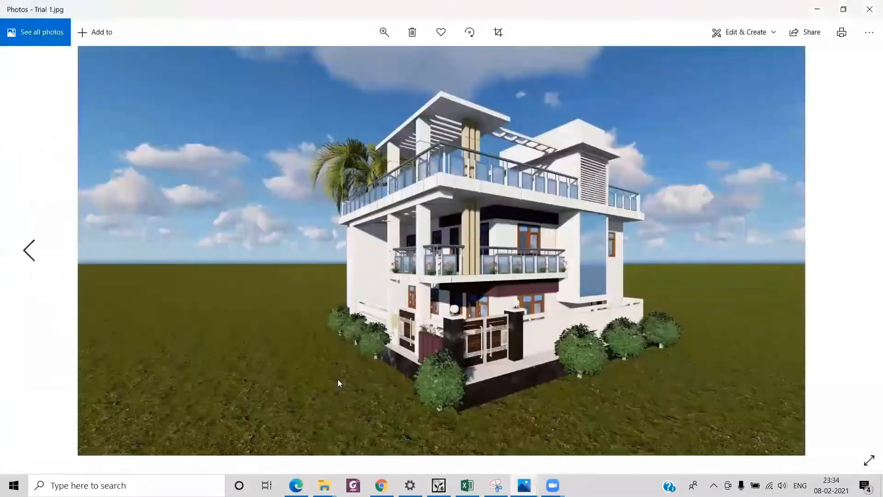
# Place the real site photo and the Trial 1 render side by side and compare their viewing angles.
pyautogui.click(524, 485)
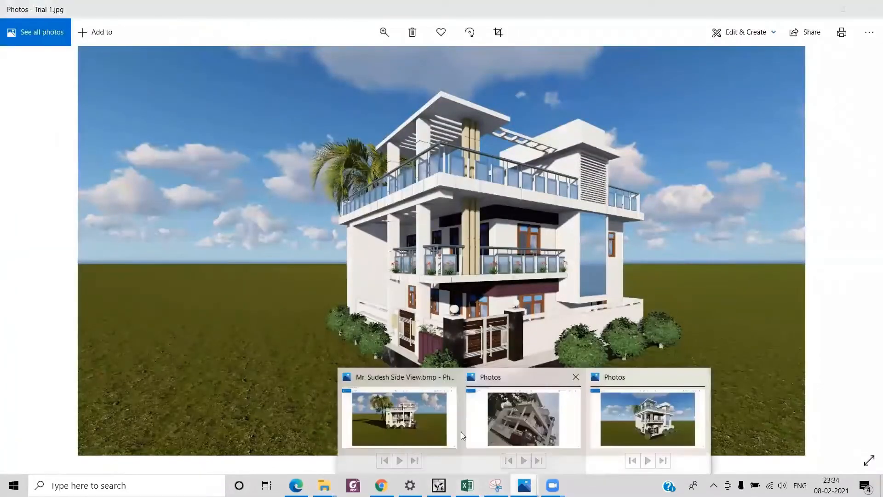
pyautogui.click(523, 416)
pyautogui.press('super+Left')
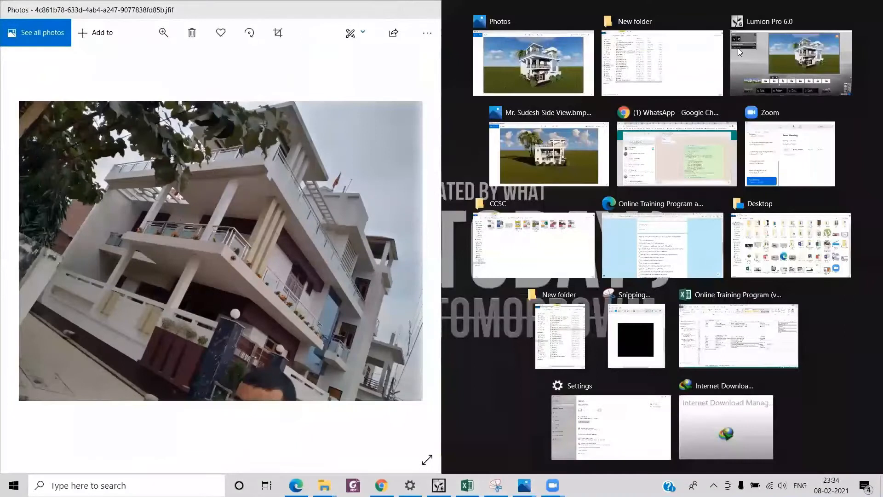
pyautogui.click(558, 63)
pyautogui.scroll(5, 737, 221)
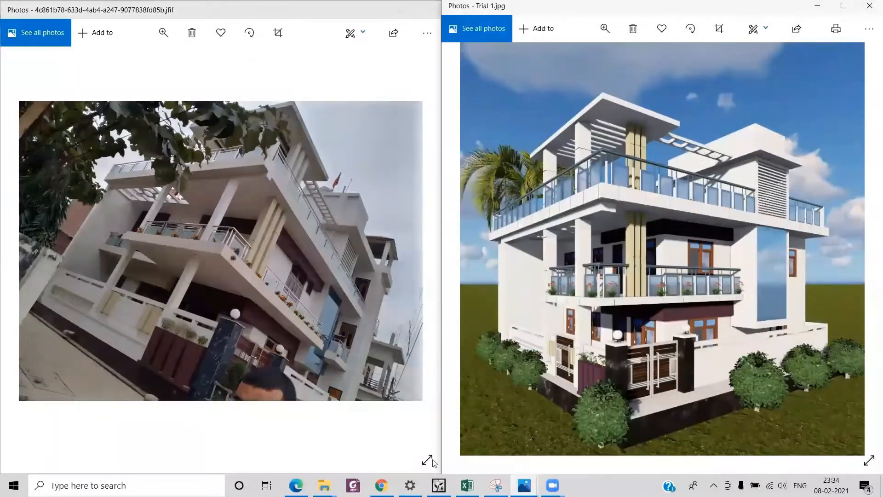
# Return to Lumion and render Photo 2 at Poster size 7680x4320 as a BMP file named with the client's name and "Final Render".
pyautogui.click(439, 485)
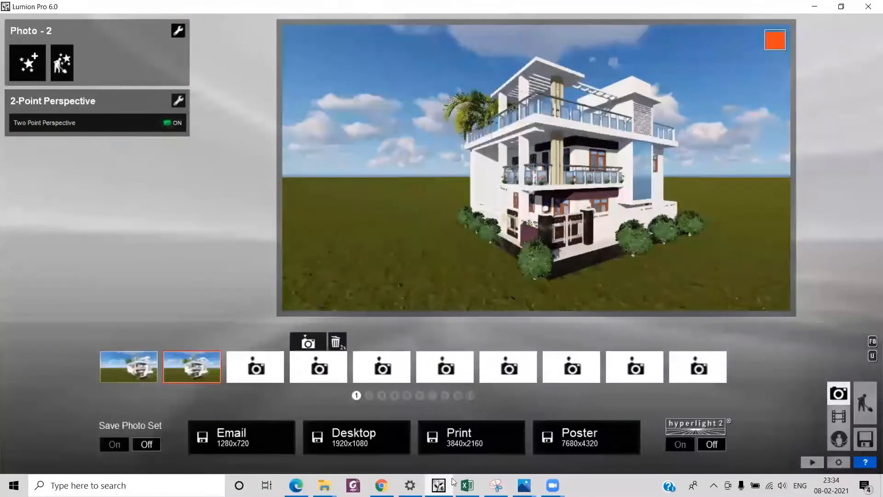
pyautogui.click(596, 435)
pyautogui.write('Mr. Sudes')
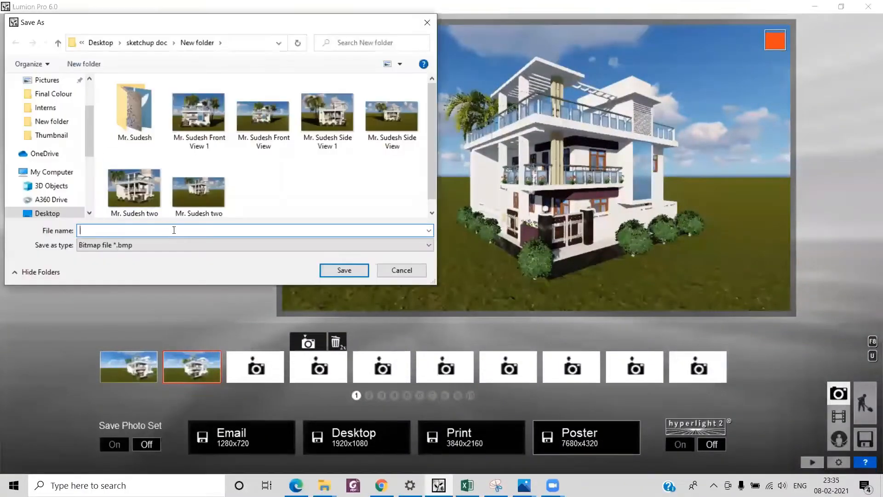
pyautogui.write('h Final Render')
pyautogui.click(346, 270)
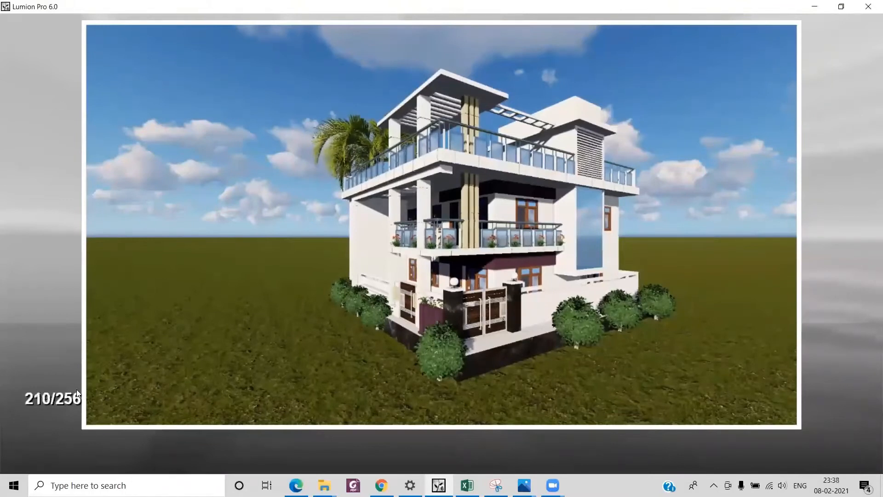
pyautogui.click(324, 485)
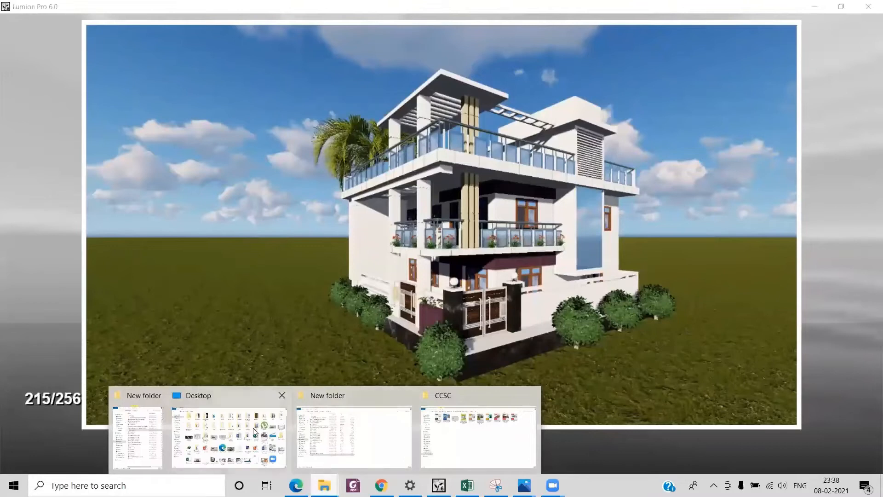
pyautogui.click(229, 436)
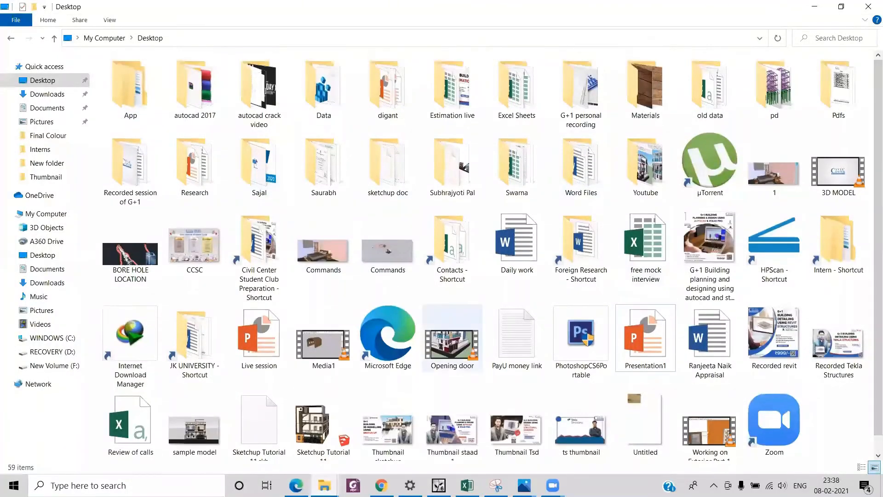
pyautogui.click(862, 4)
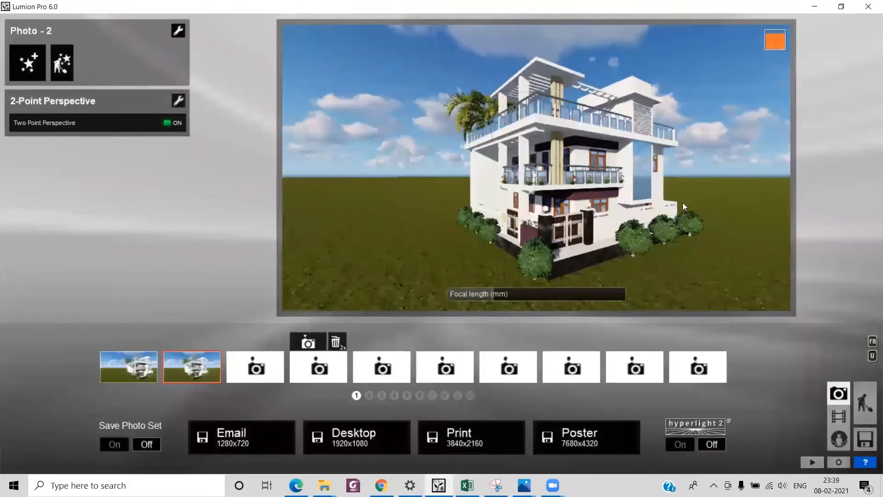
# Open the Final Render BMP image from New folder inside sketchup doc.
pyautogui.click(324, 485)
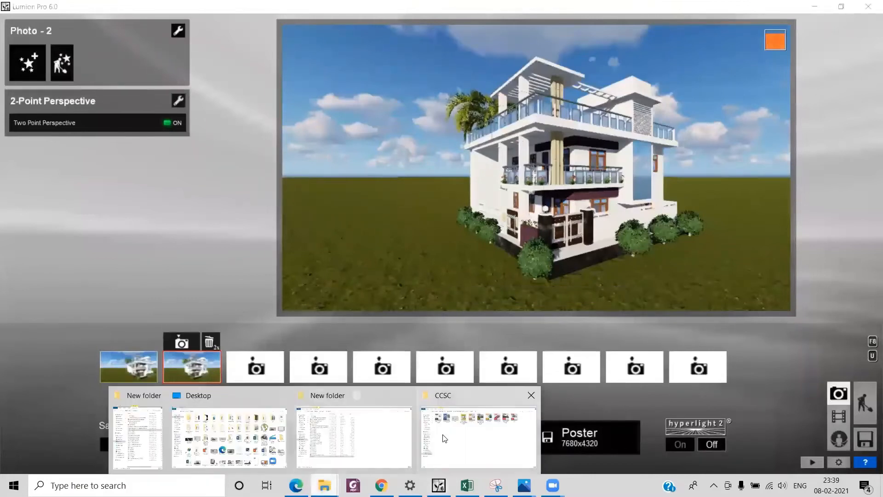
pyautogui.click(354, 434)
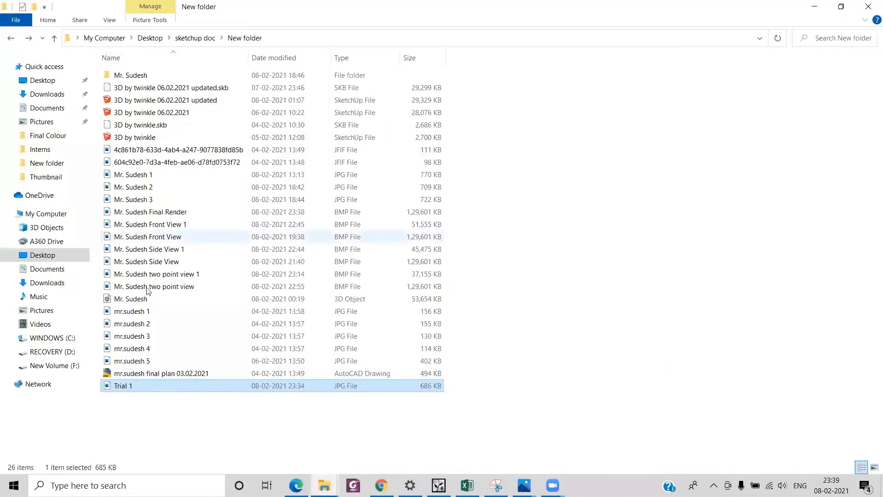
pyautogui.doubleClick(168, 213)
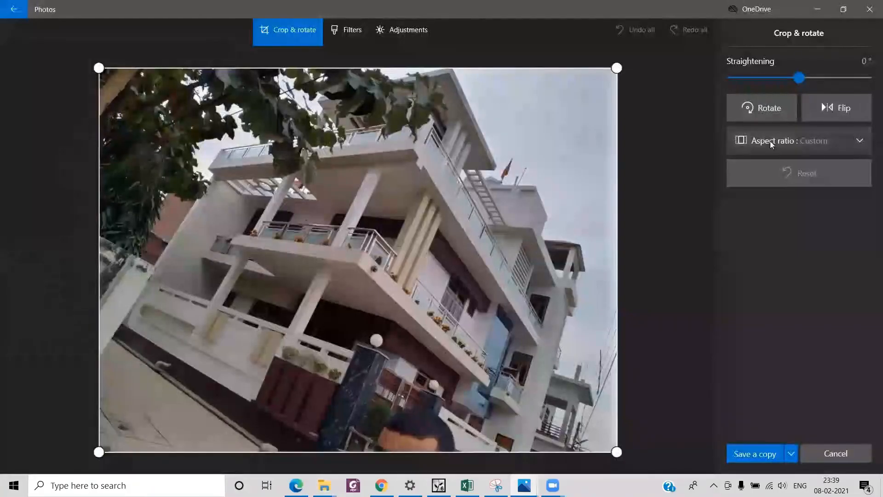
pyautogui.click(770, 141)
pyautogui.click(773, 299)
pyautogui.click(869, 9)
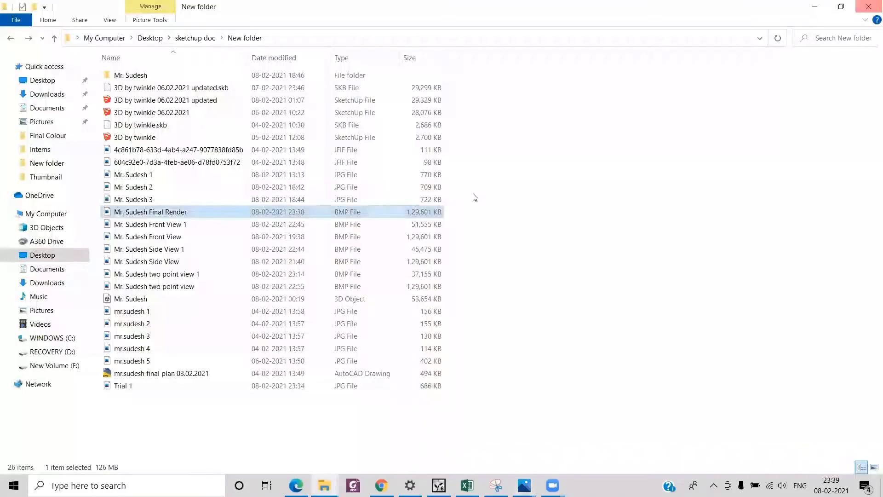
# Reopen the Final Render image for editing and set its crop aspect ratio to 7:5.
pyautogui.doubleClick(291, 214)
pyautogui.click(751, 39)
pyautogui.click(754, 59)
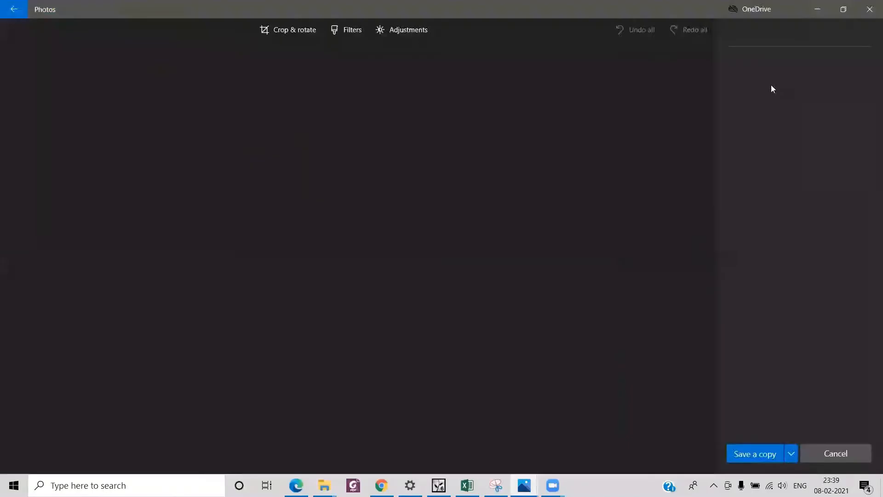
pyautogui.click(772, 141)
pyautogui.click(773, 299)
# Tighten the crop around the house, keeping the palm and surrounding shrubs within the 7:5 frame.
pyautogui.moveTo(338, 272); pyautogui.dragTo(278, 265)
pyautogui.moveTo(621, 449); pyautogui.dragTo(579, 398)
pyautogui.moveTo(468, 319); pyautogui.dragTo(419, 282)
pyautogui.moveTo(625, 452); pyautogui.dragTo(596, 432)
pyautogui.moveTo(461, 373); pyautogui.dragTo(470, 393)
pyautogui.moveTo(626, 451); pyautogui.dragTo(605, 436)
pyautogui.moveTo(507, 390); pyautogui.dragTo(485, 364)
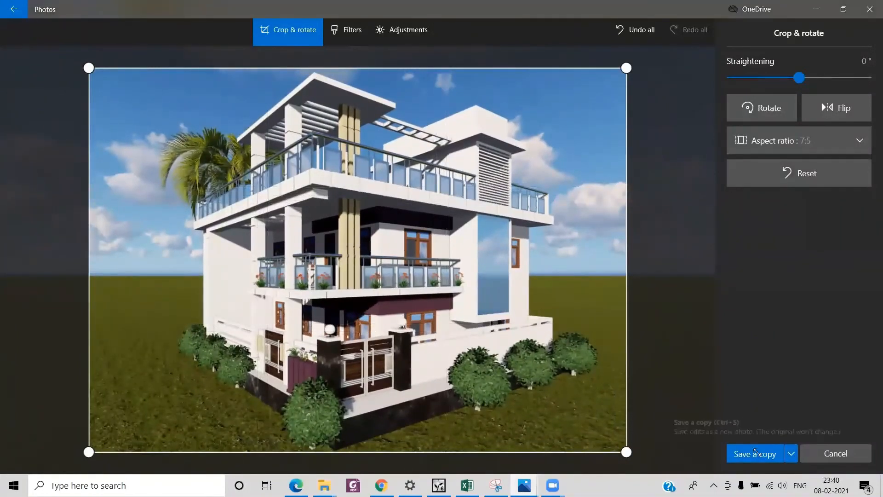
# Save the cropped render as a BMP copy in New folder.
pyautogui.click(755, 453)
pyautogui.click(175, 215)
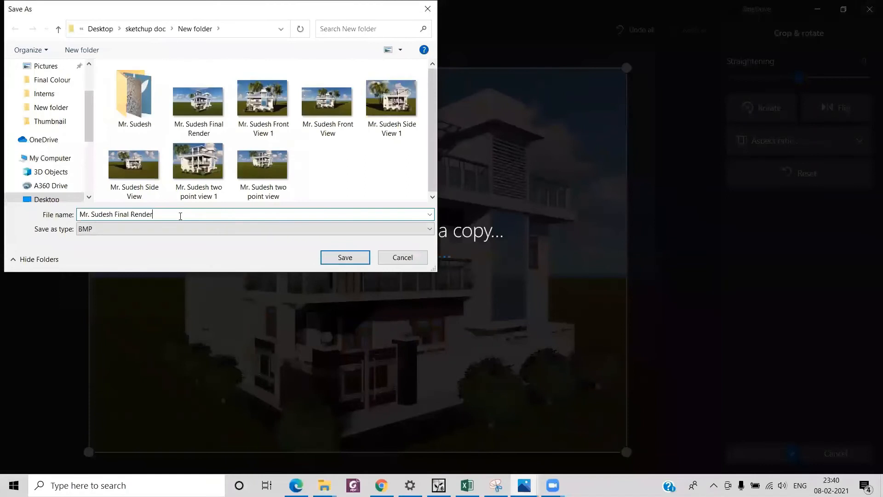
pyautogui.click(346, 257)
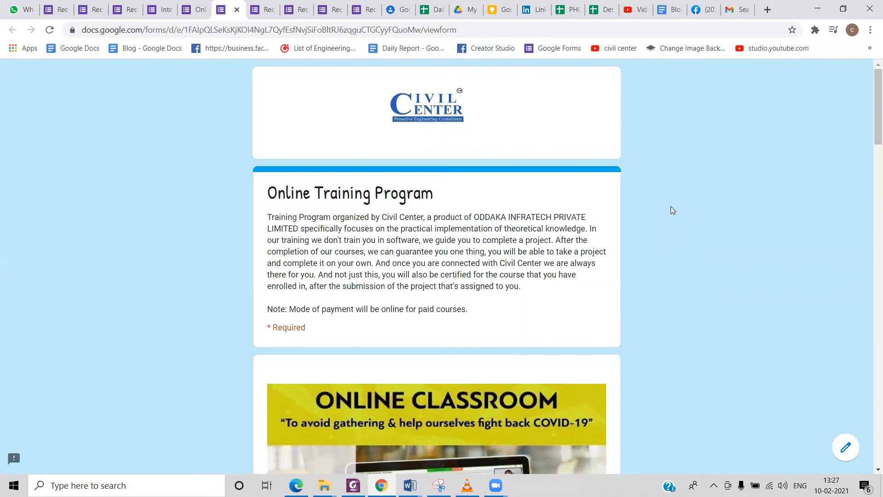
# Review the Online Training Program form from its introduction through the training choices and contact fields to the end.
pyautogui.scroll(-6, 671, 210)
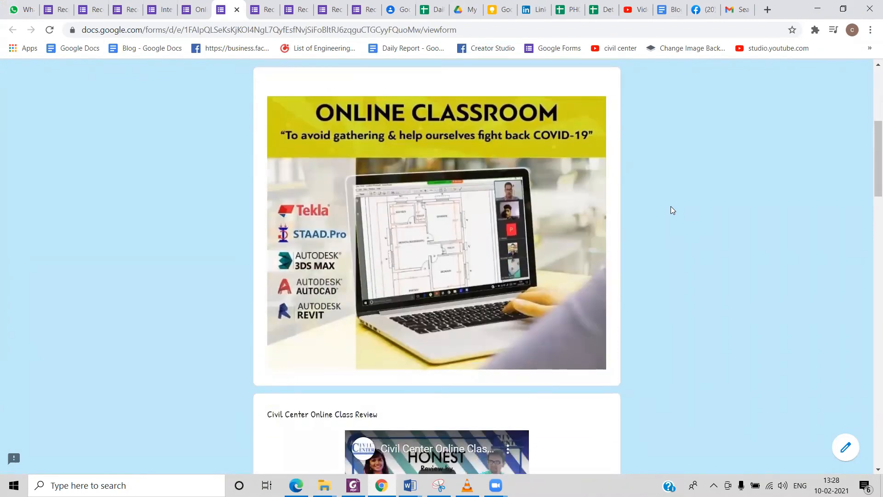
pyautogui.scroll(-3, 671, 207)
pyautogui.scroll(-3, 670, 211)
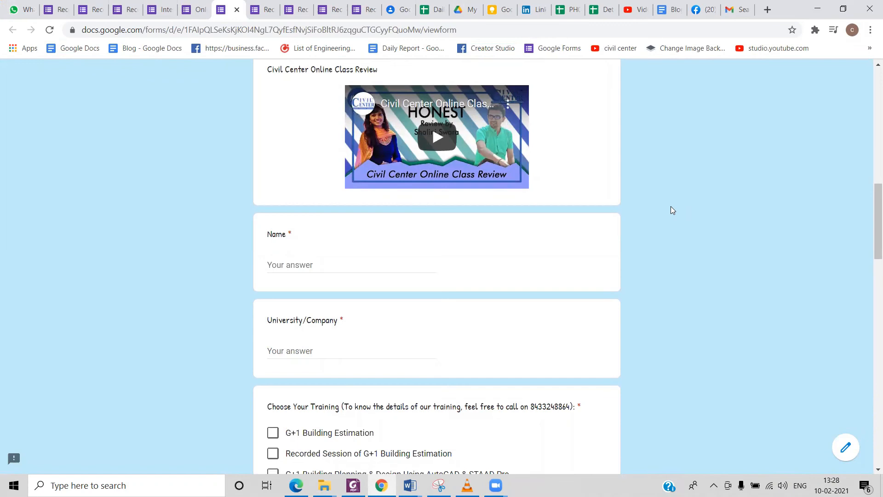
pyautogui.scroll(-4, 671, 207)
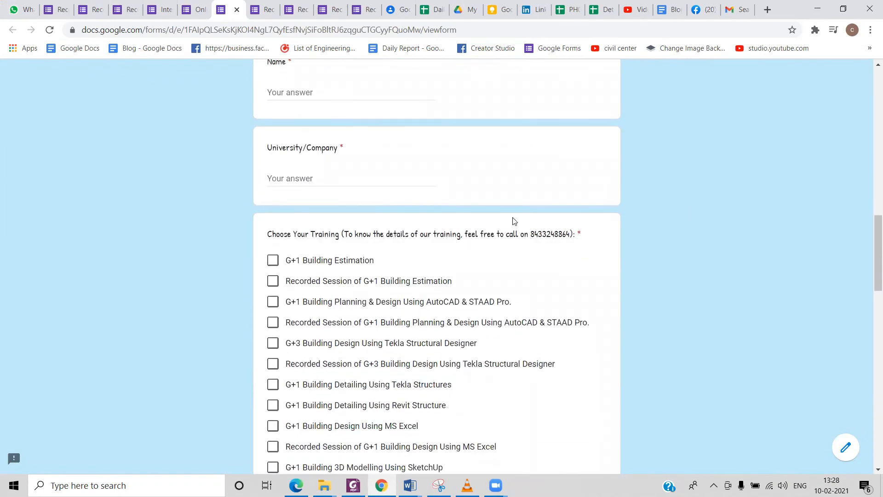
pyautogui.scroll(-3, 514, 221)
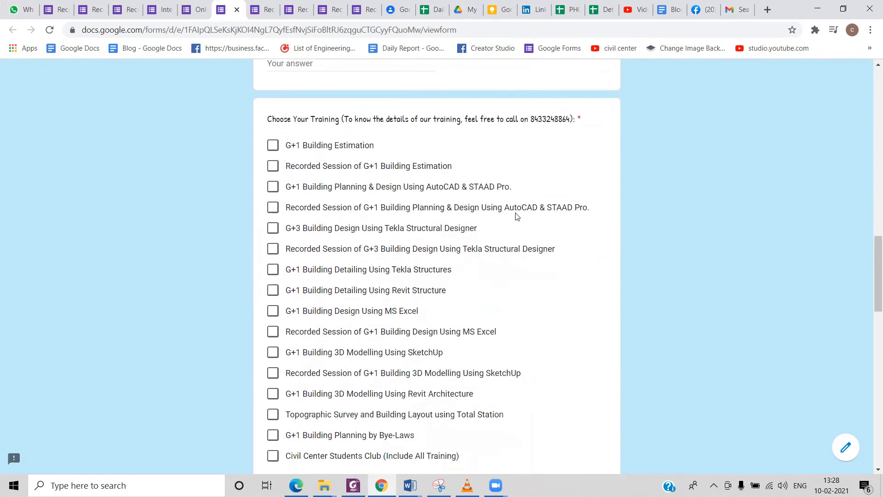
pyautogui.scroll(-3, 515, 216)
pyautogui.scroll(-5, 518, 214)
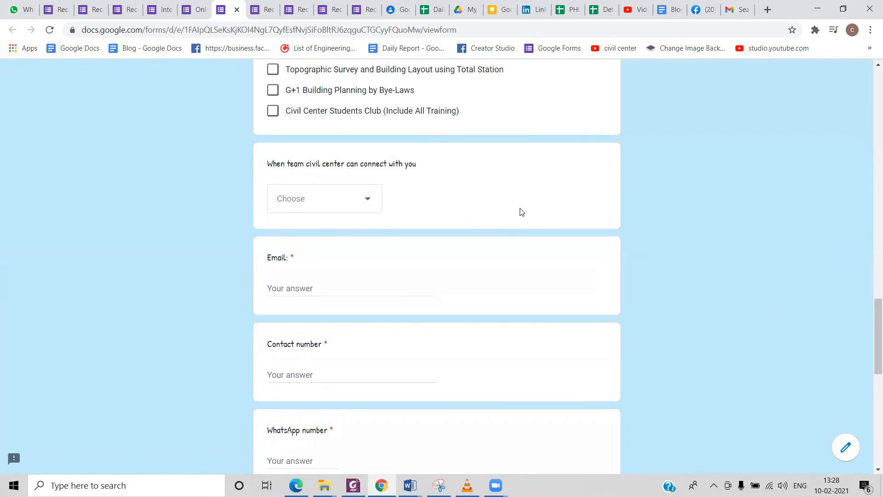
pyautogui.scroll(-7, 521, 211)
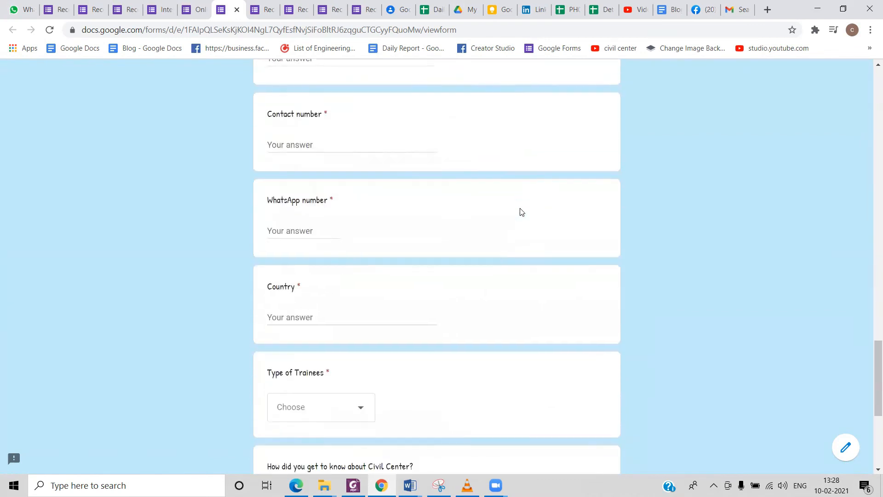
pyautogui.scroll(-3, 521, 212)
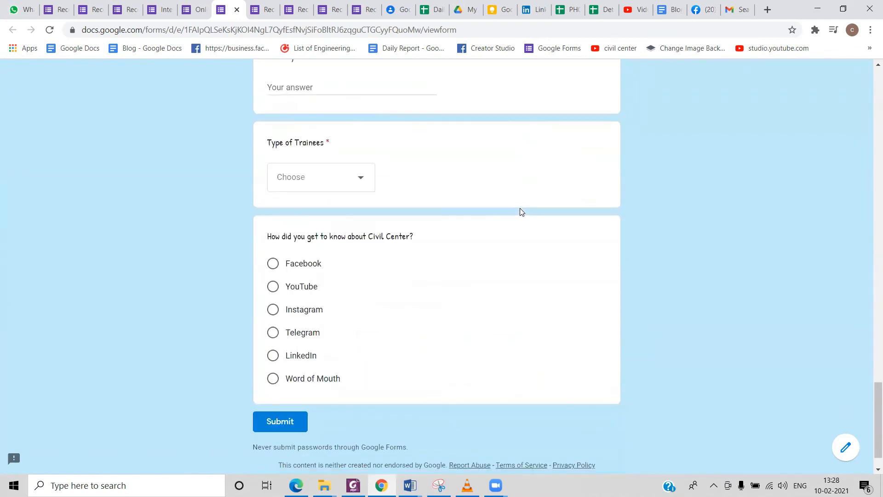